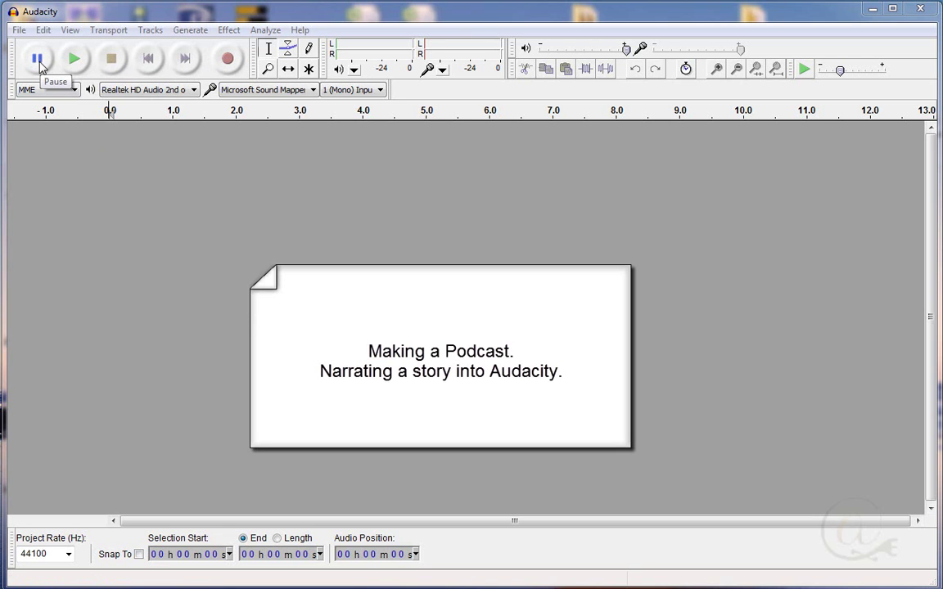
# - Record a roughly ten-second narration and play it back
pyautogui.click(229, 59)
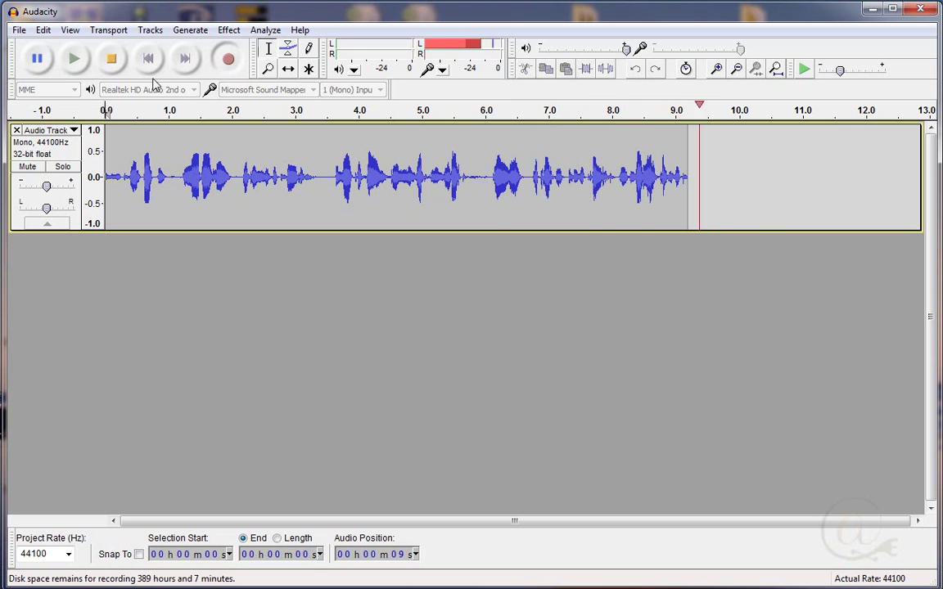
pyautogui.click(113, 61)
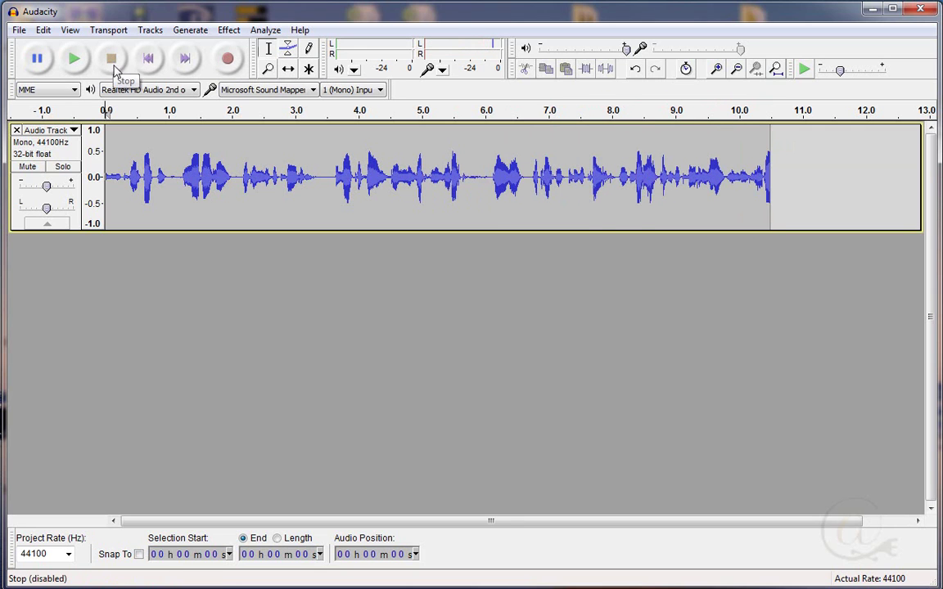
pyautogui.click(73, 59)
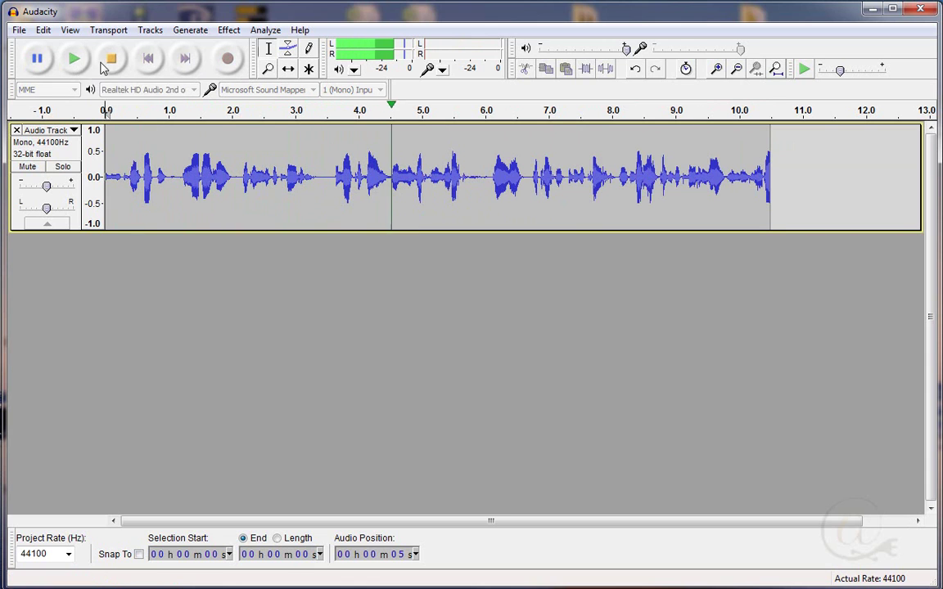
pyautogui.click(112, 62)
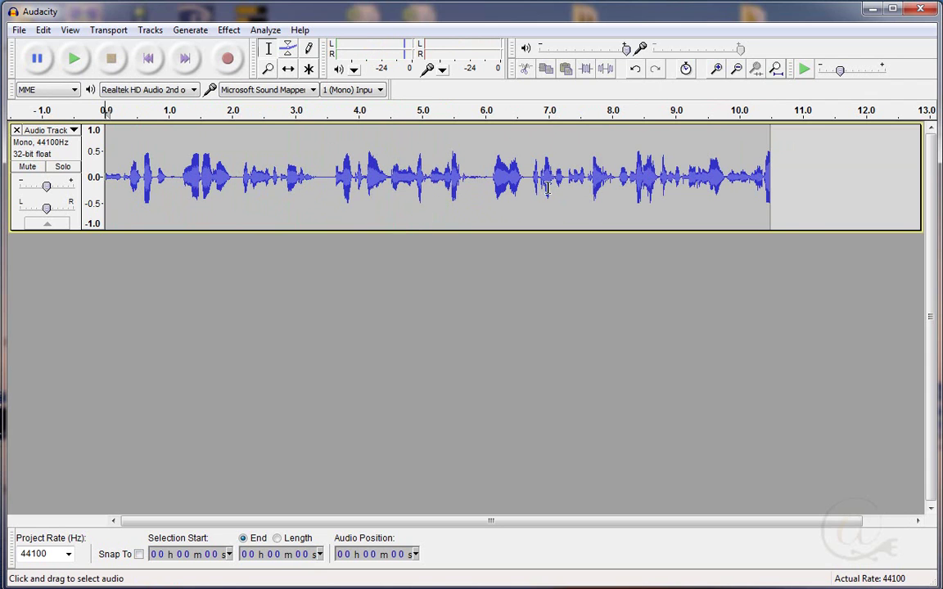
# - Delete the unwanted stretches around 6.05–6.7 s and 4.75–6.75 s from the narration
pyautogui.moveTo(489, 190); pyautogui.dragTo(529, 193)
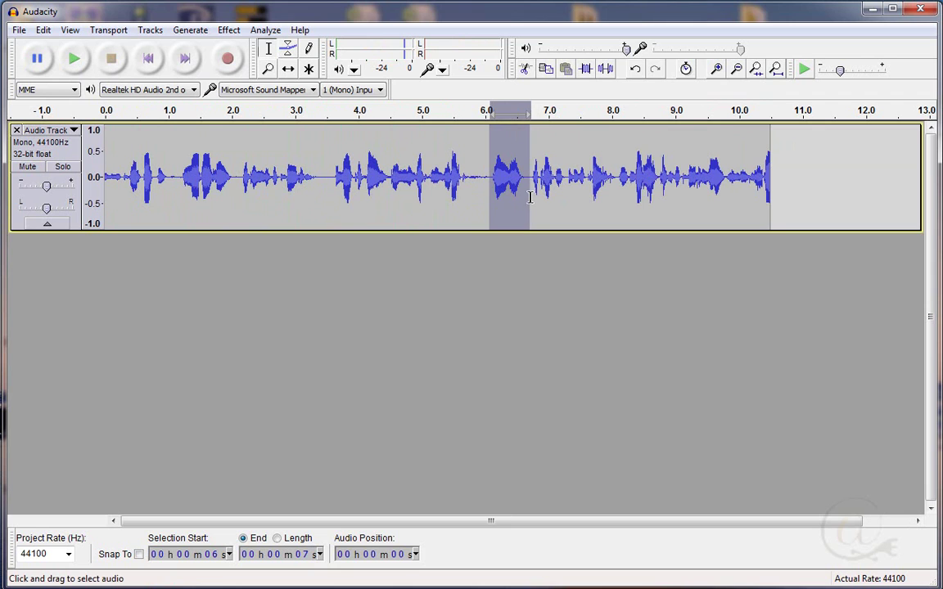
pyautogui.press('Delete')
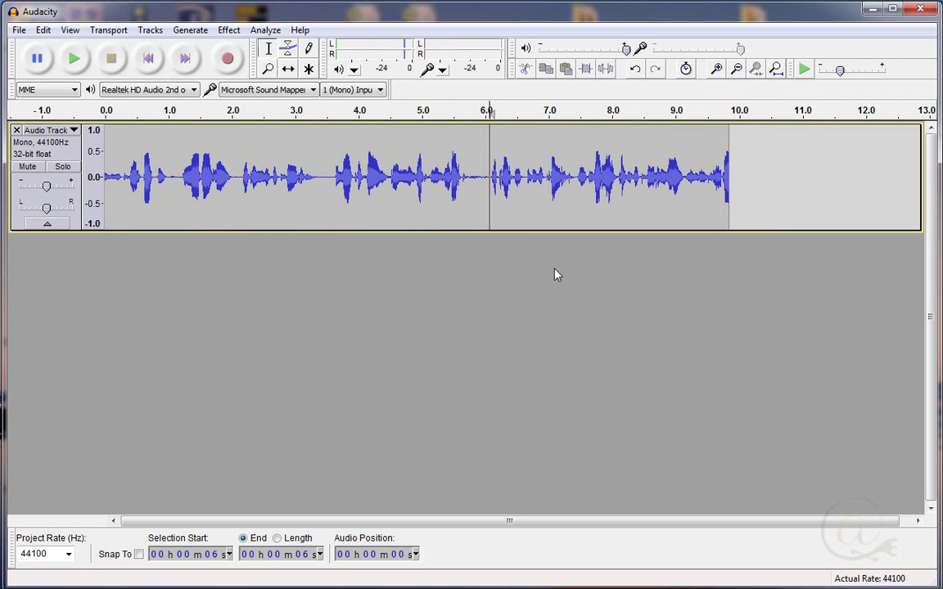
pyautogui.moveTo(533, 212); pyautogui.dragTo(402, 215)
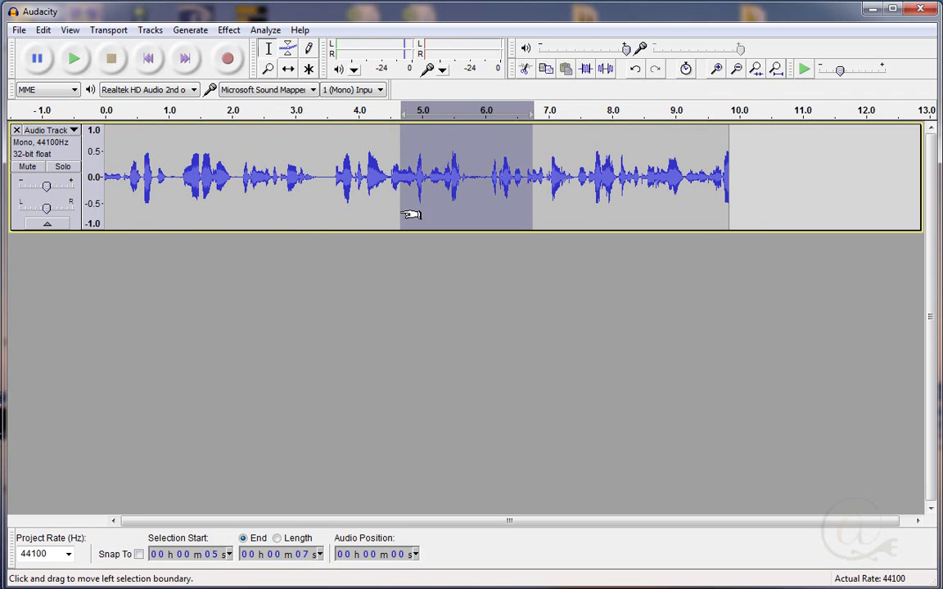
pyautogui.press('Delete')
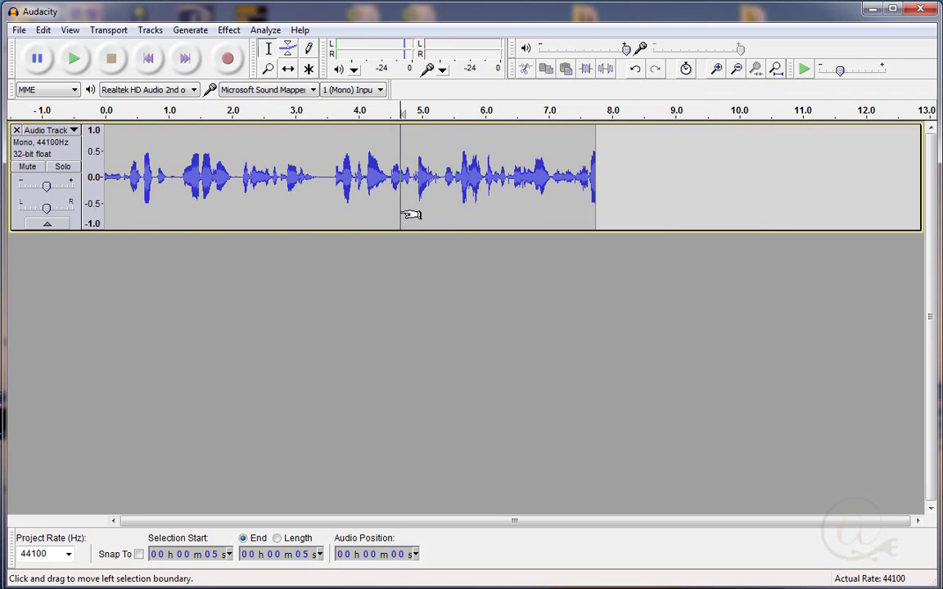
# - Remove the first narration track and start recording a fresh, nearly minute-long take
pyautogui.click(16, 131)
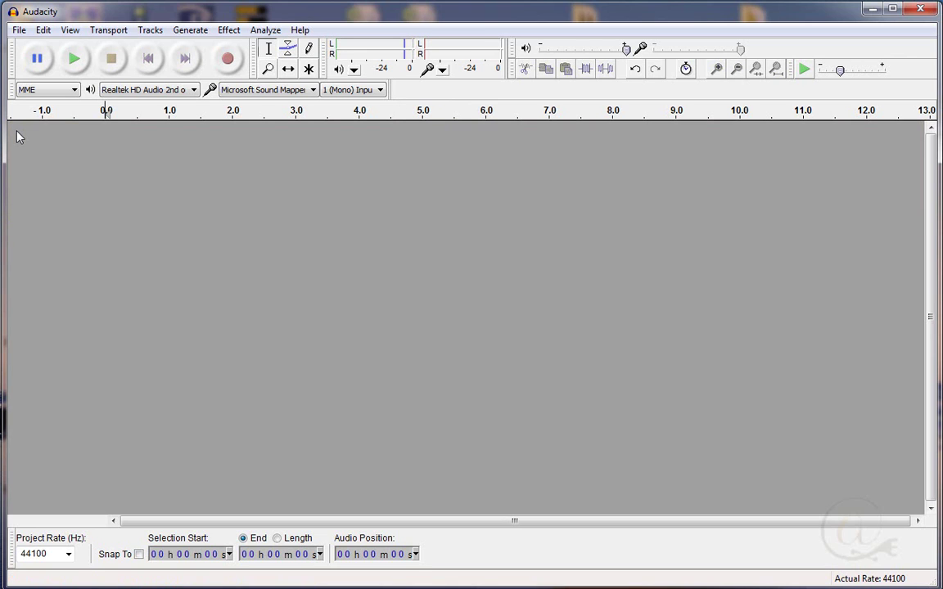
pyautogui.click(229, 59)
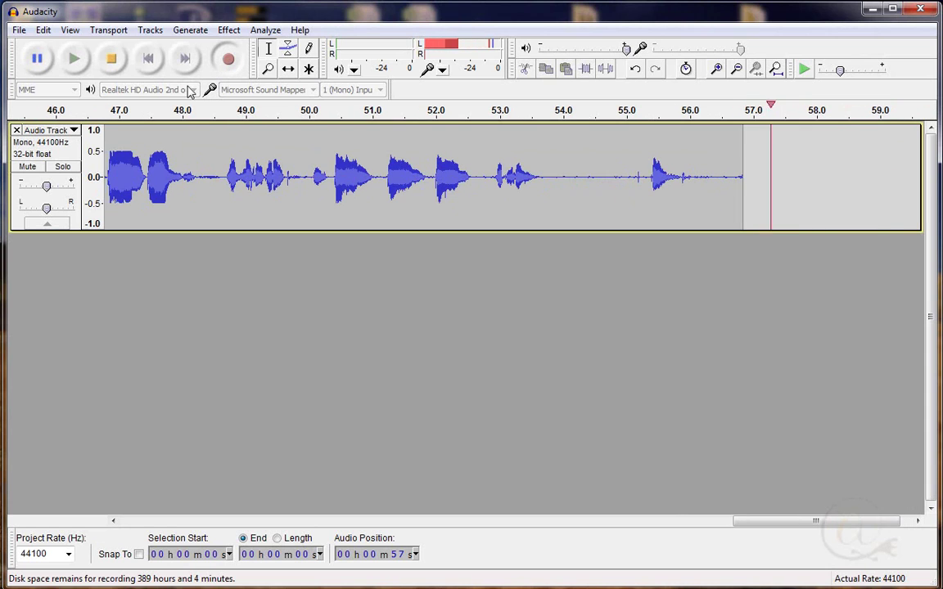
# - Stop recording, then preview and delete the narration's tail after about 56.6 seconds
pyautogui.click(113, 62)
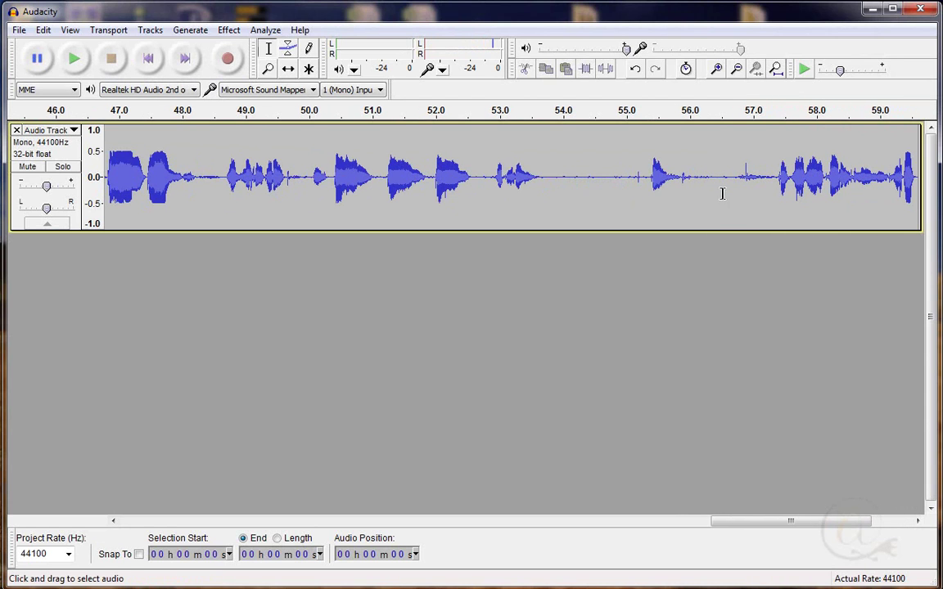
pyautogui.moveTo(729, 195); pyautogui.dragTo(915, 198)
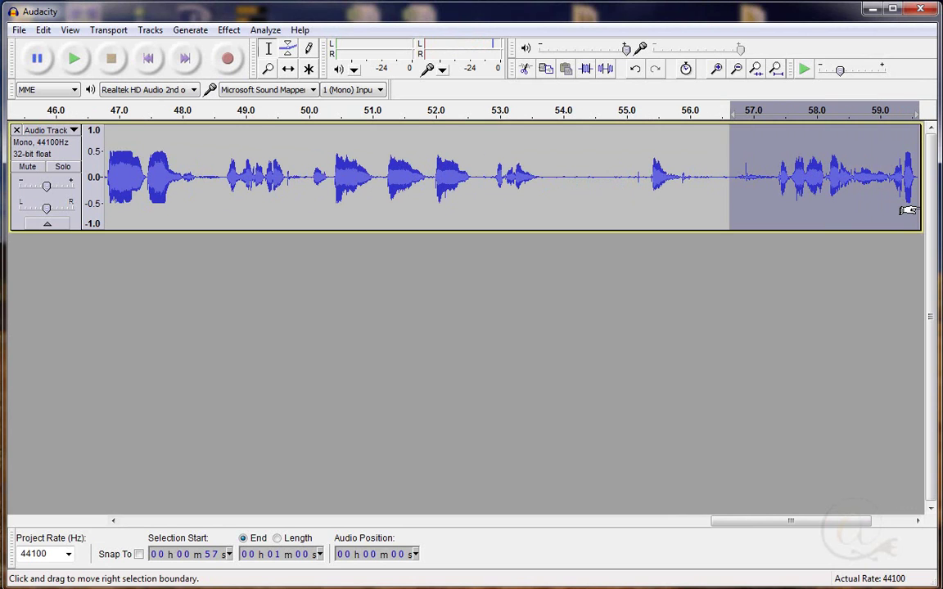
pyautogui.click(73, 62)
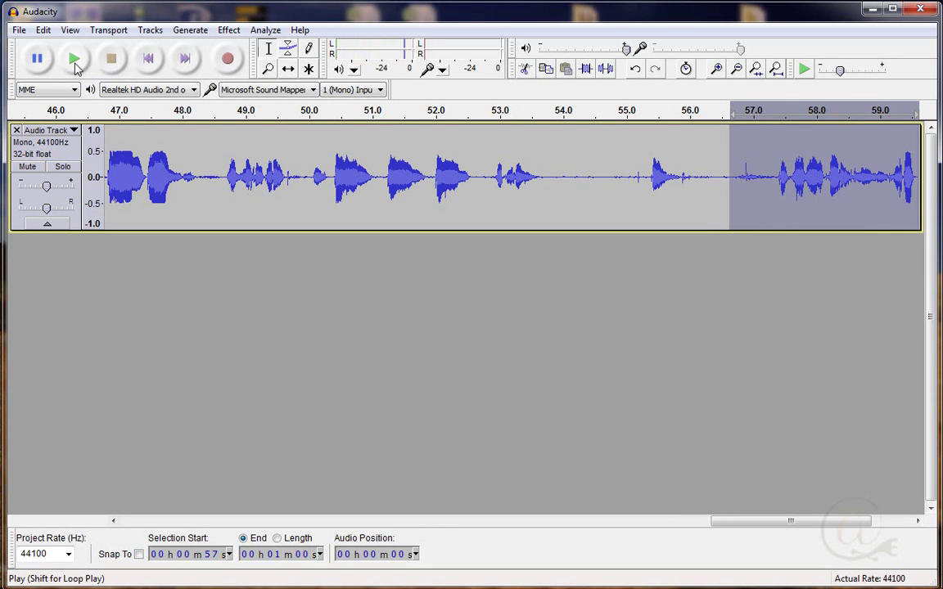
pyautogui.press('Delete')
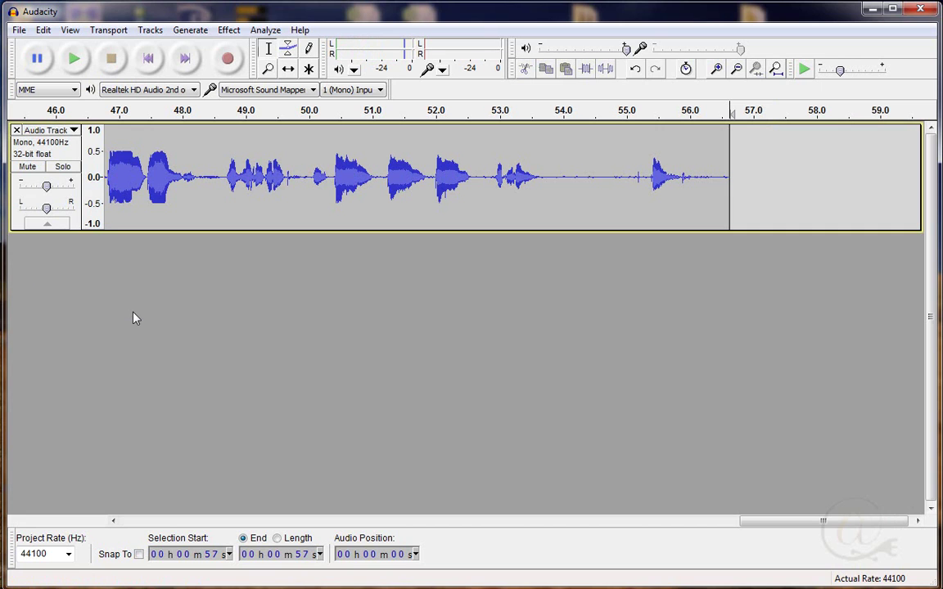
# - Save the project as 'little chimp', accepting the project file warning
pyautogui.click(20, 31)
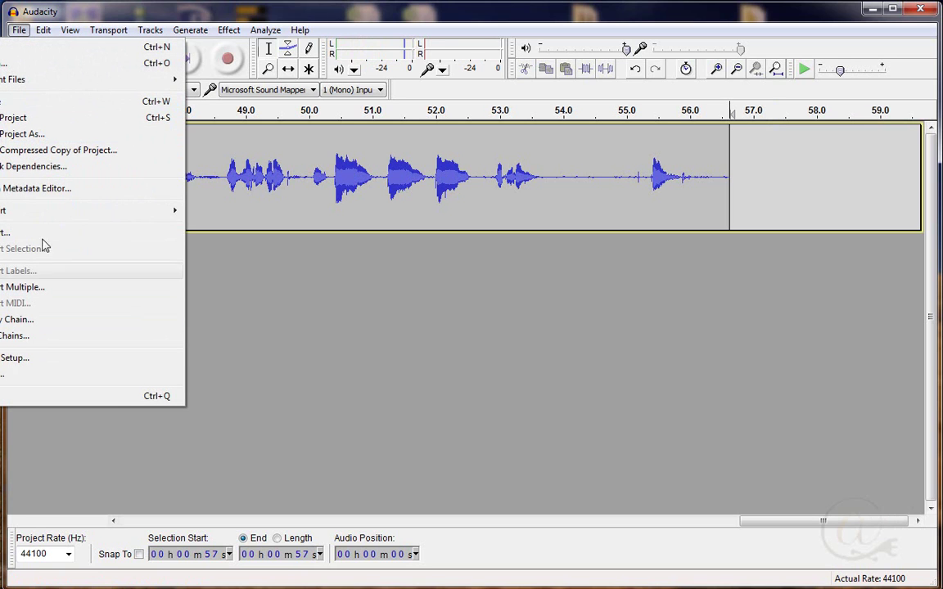
pyautogui.click(35, 123)
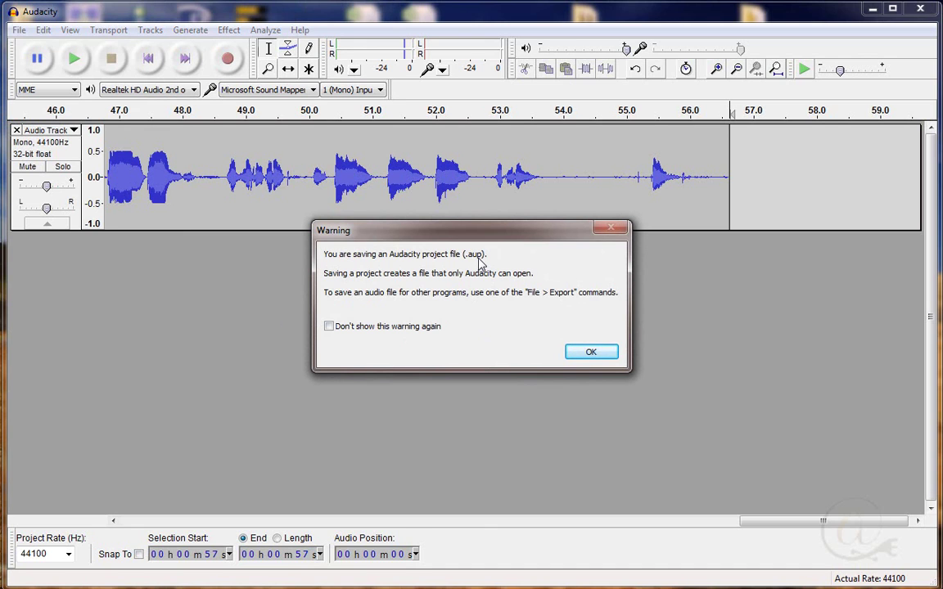
pyautogui.click(591, 353)
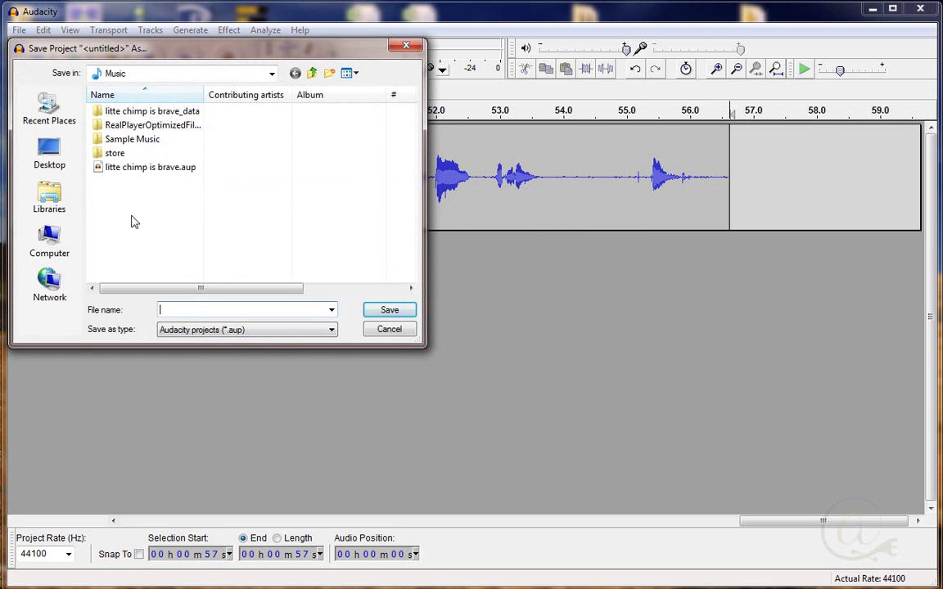
pyautogui.write('little chimp')
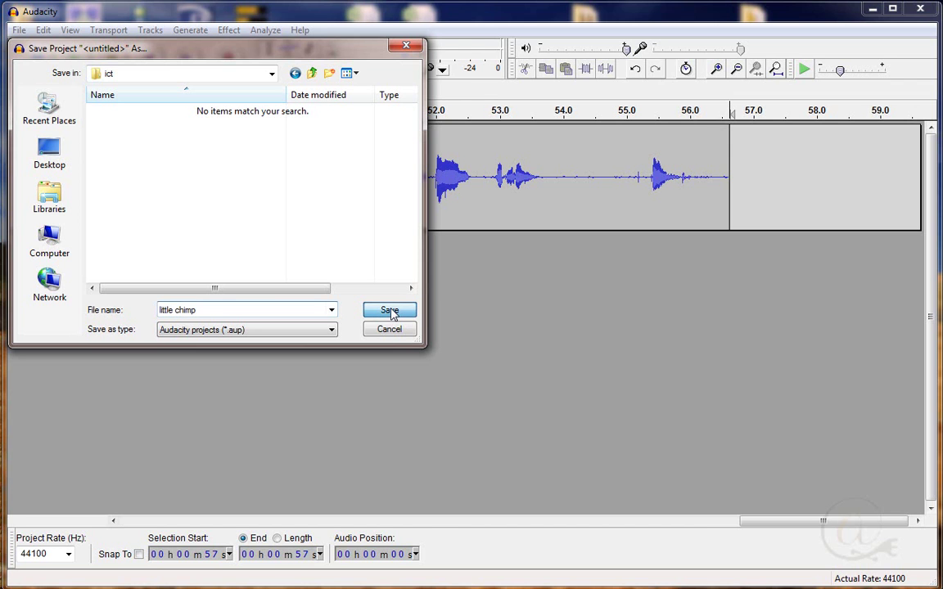
pyautogui.click(392, 312)
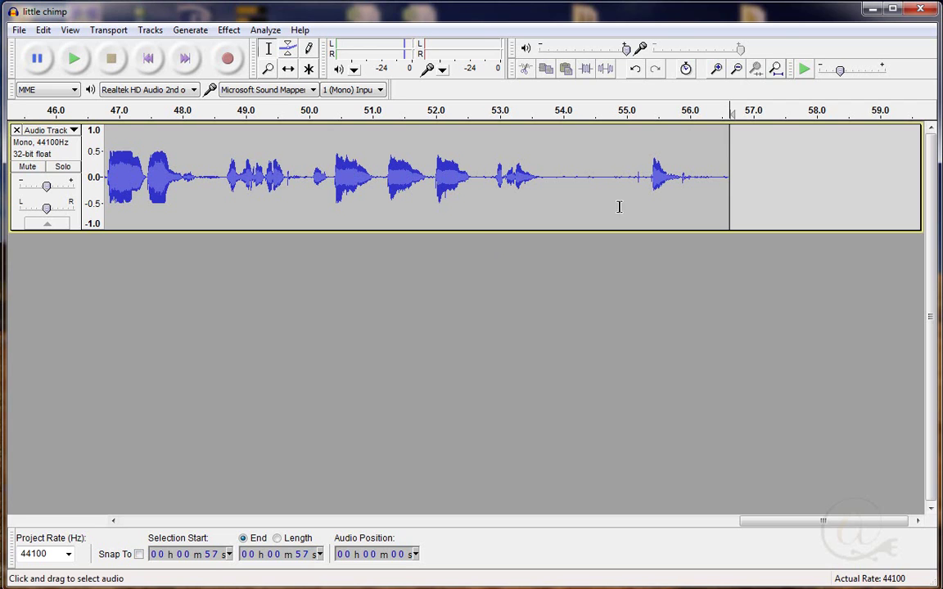
pyautogui.moveTo(599, 135); pyautogui.dragTo(728, 141)
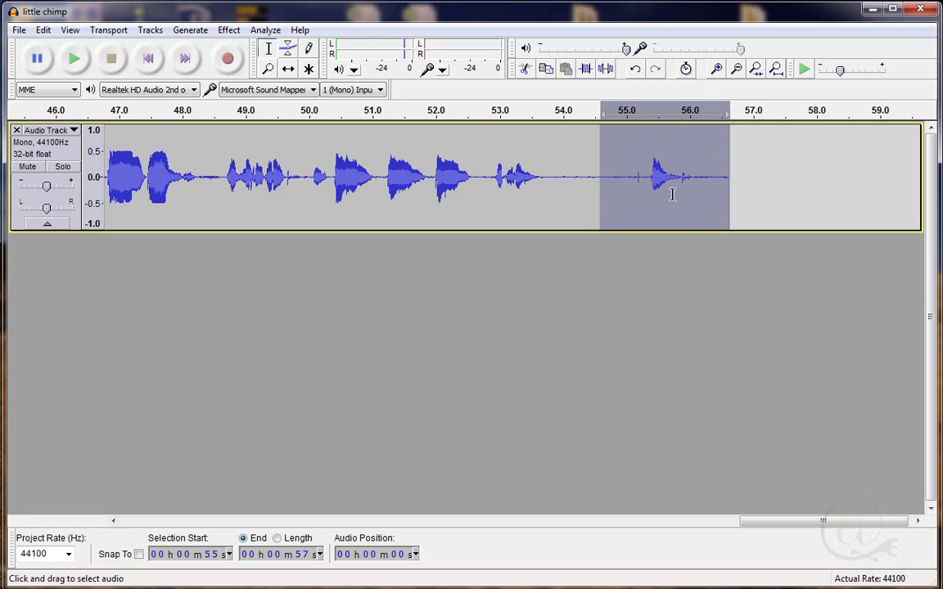
pyautogui.click(81, 64)
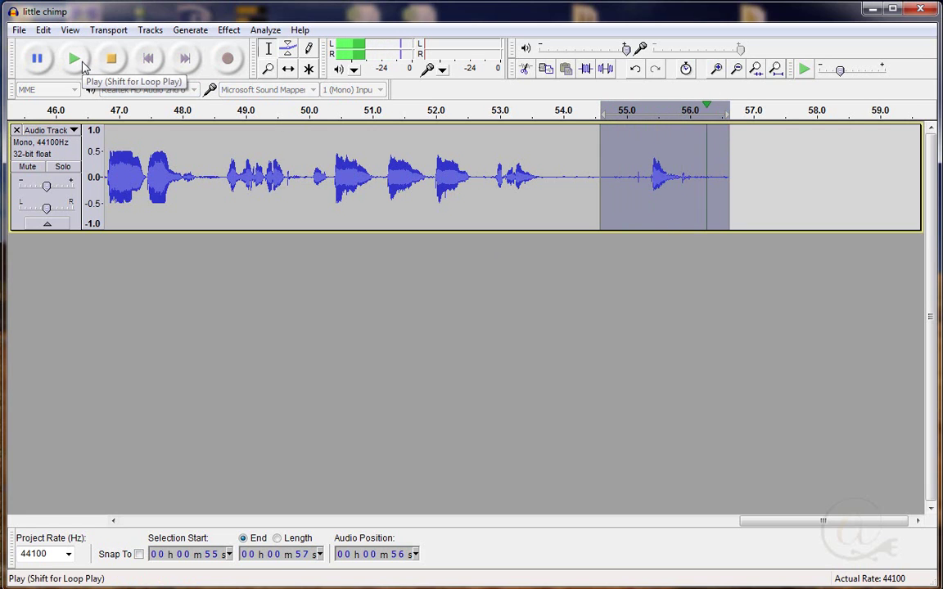
pyautogui.click(702, 225)
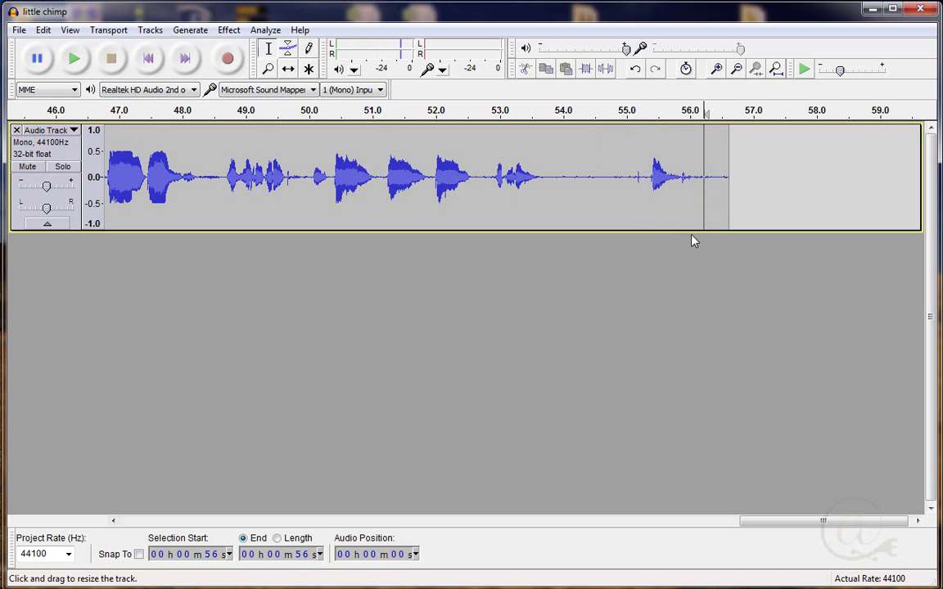
pyautogui.moveTo(574, 196); pyautogui.dragTo(643, 207)
pyautogui.click(74, 60)
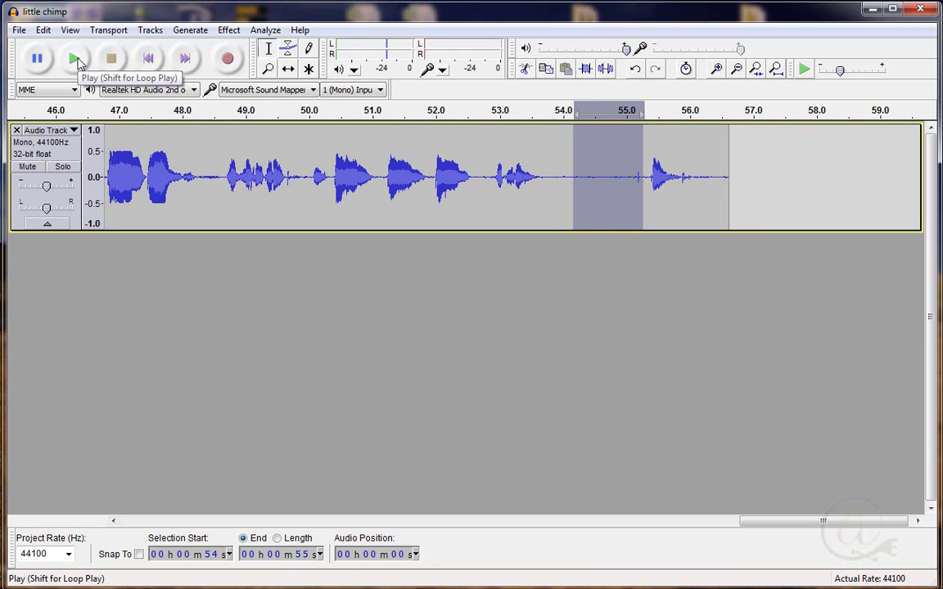
pyautogui.hotkey('ctrl', 'a')
pyautogui.press('Delete')
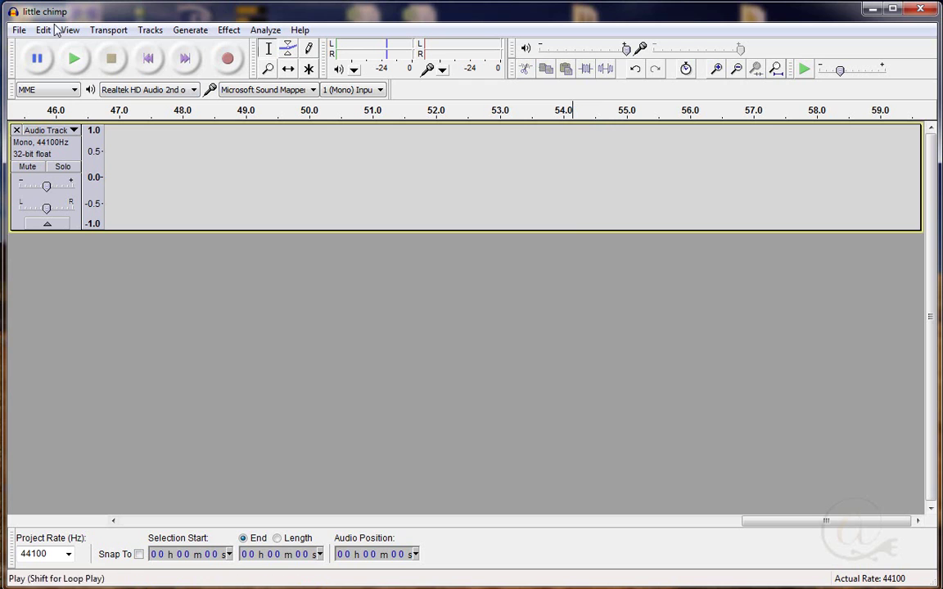
pyautogui.click(19, 31)
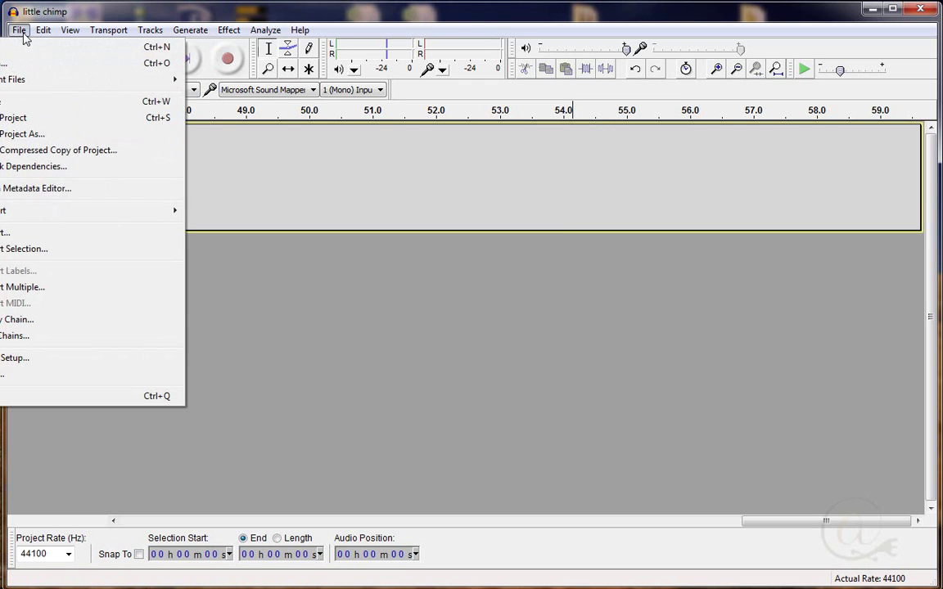
pyautogui.click(41, 30)
pyautogui.click(41, 30)
pyautogui.click(25, 48)
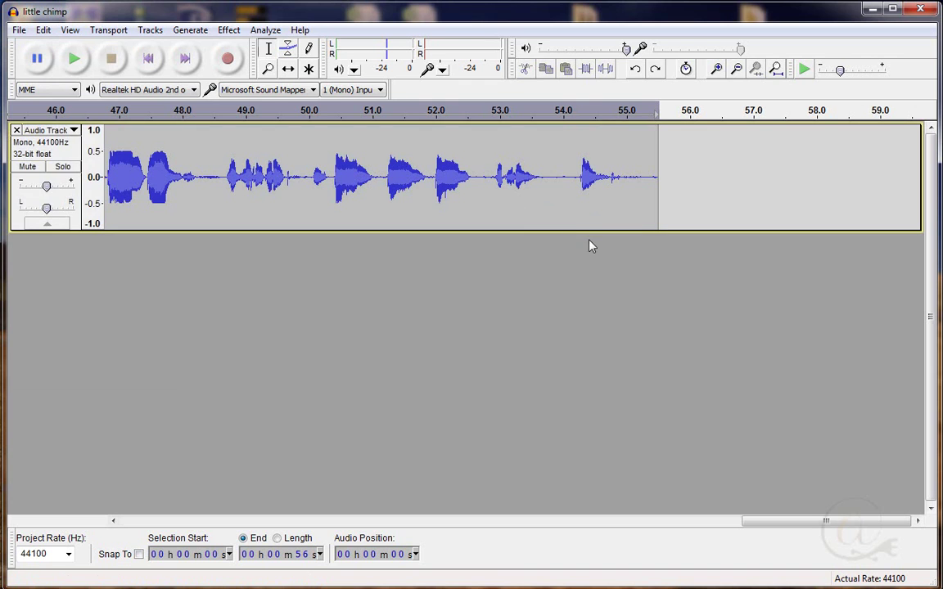
pyautogui.click(563, 221)
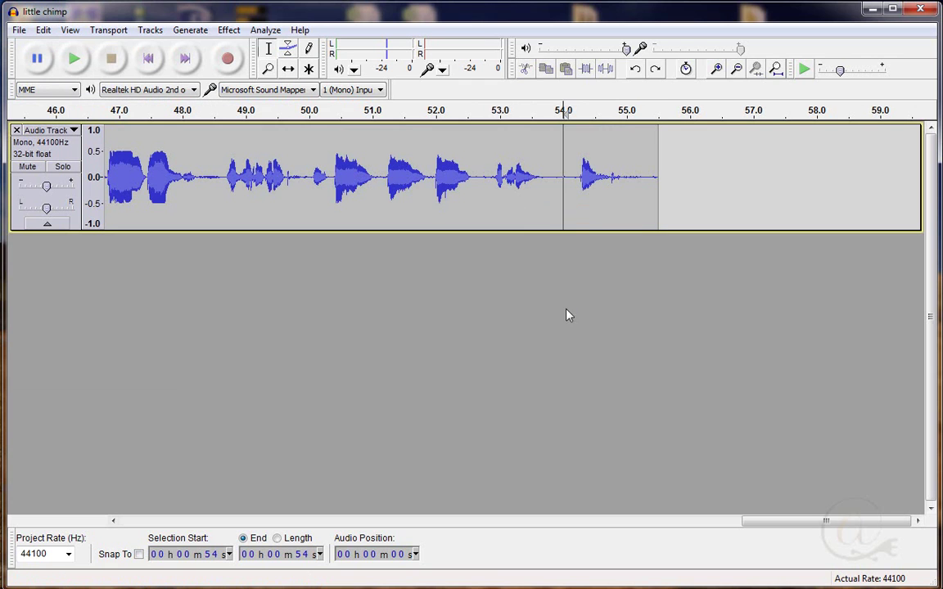
pyautogui.click(43, 30)
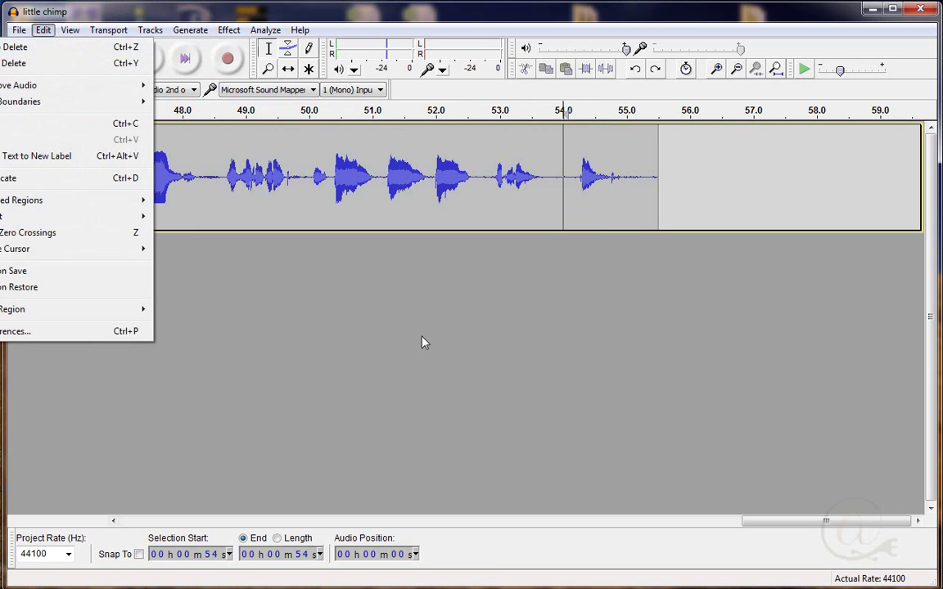
pyautogui.click(400, 310)
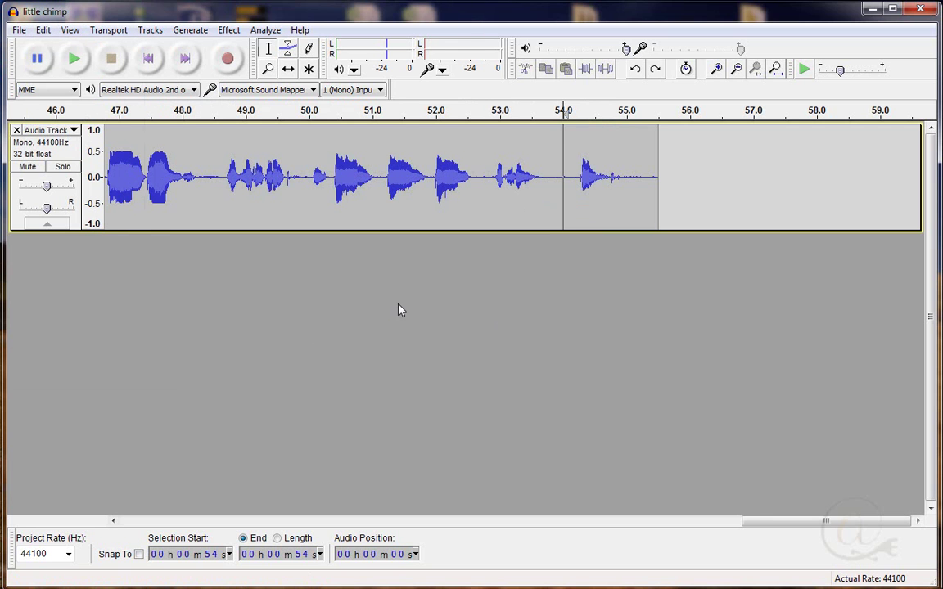
pyautogui.moveTo(759, 524); pyautogui.dragTo(132, 537)
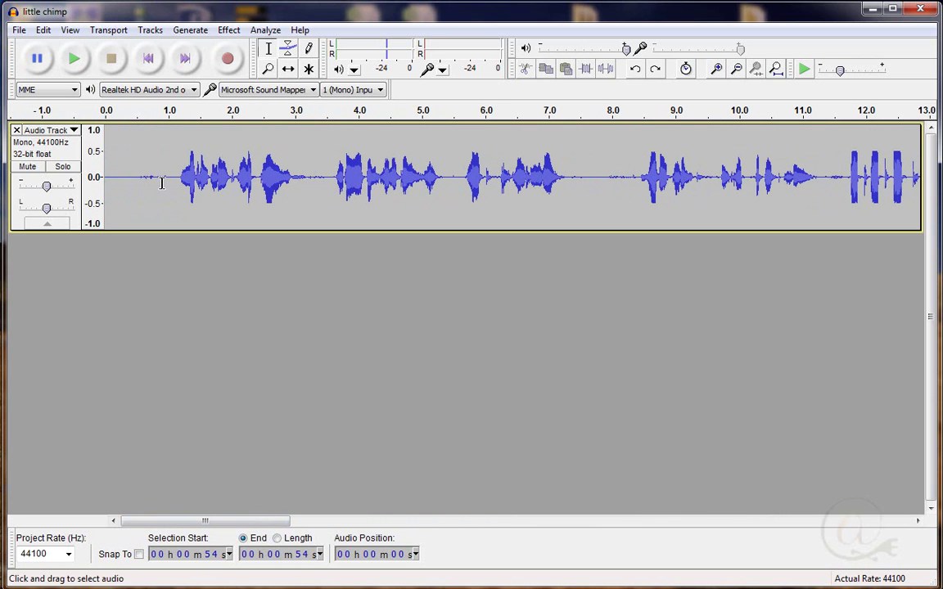
pyautogui.click(148, 58)
pyautogui.click(73, 60)
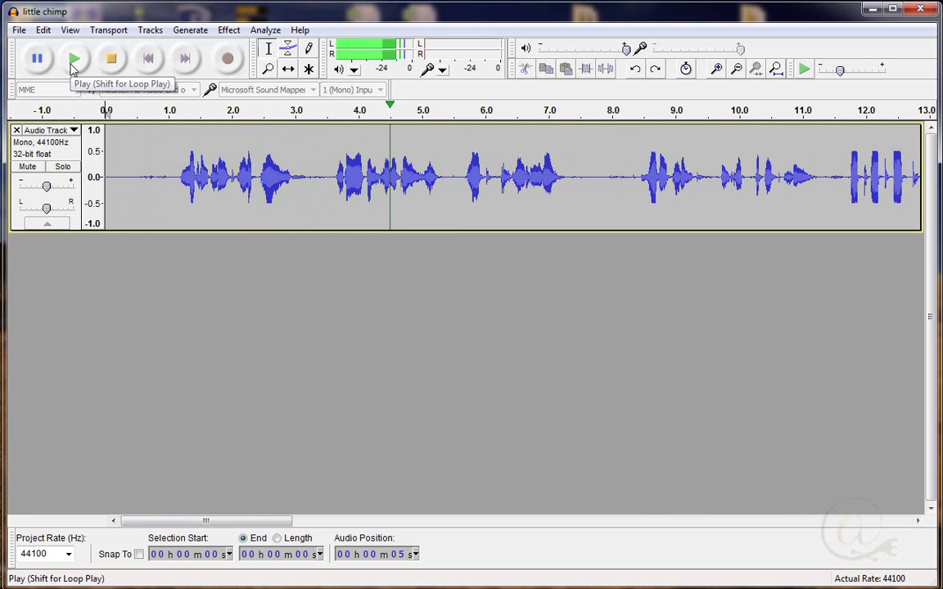
pyautogui.click(115, 61)
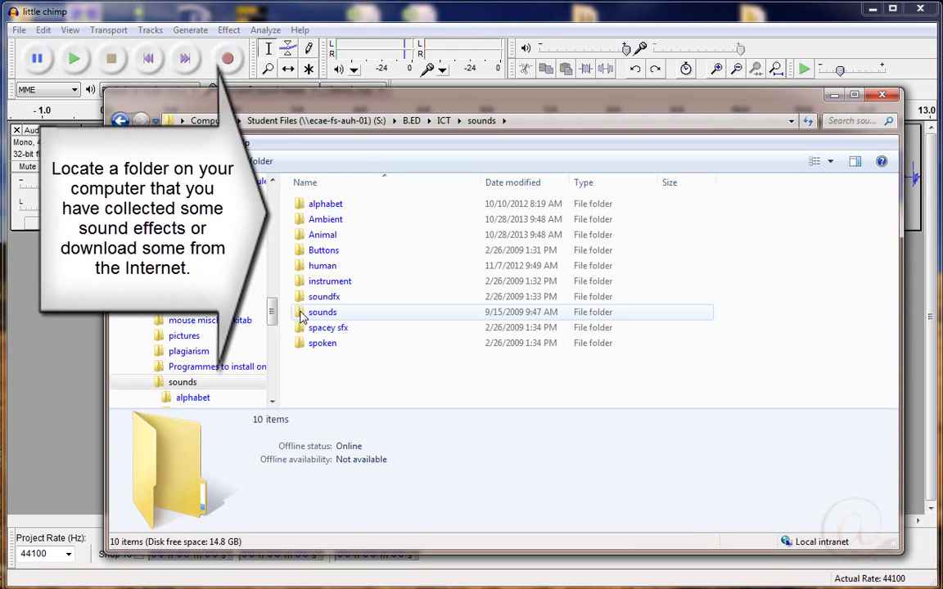
# - Import CHIMP1.wav from the Animal sounds folder as a new track below the narration
pyautogui.doubleClick(320, 235)
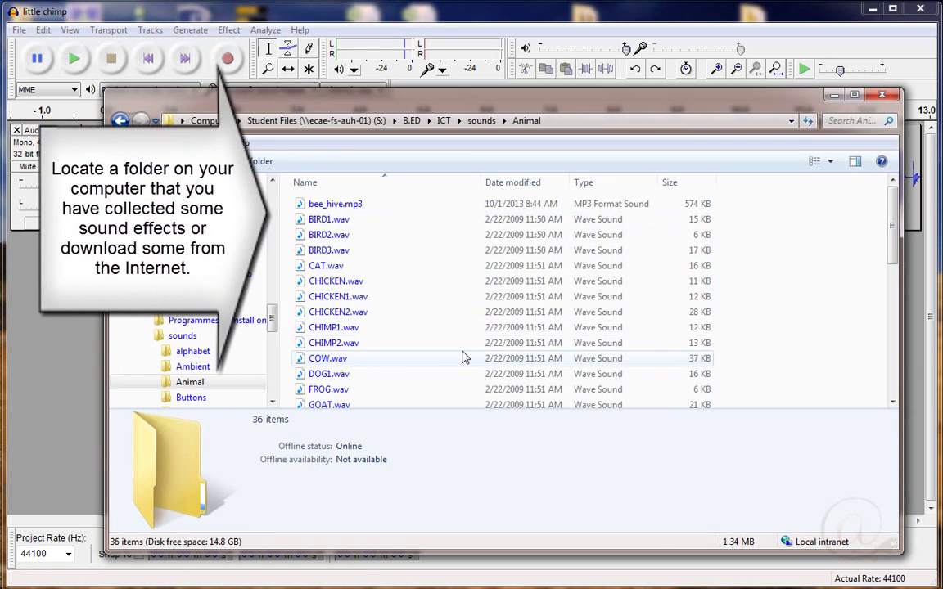
pyautogui.click(324, 330)
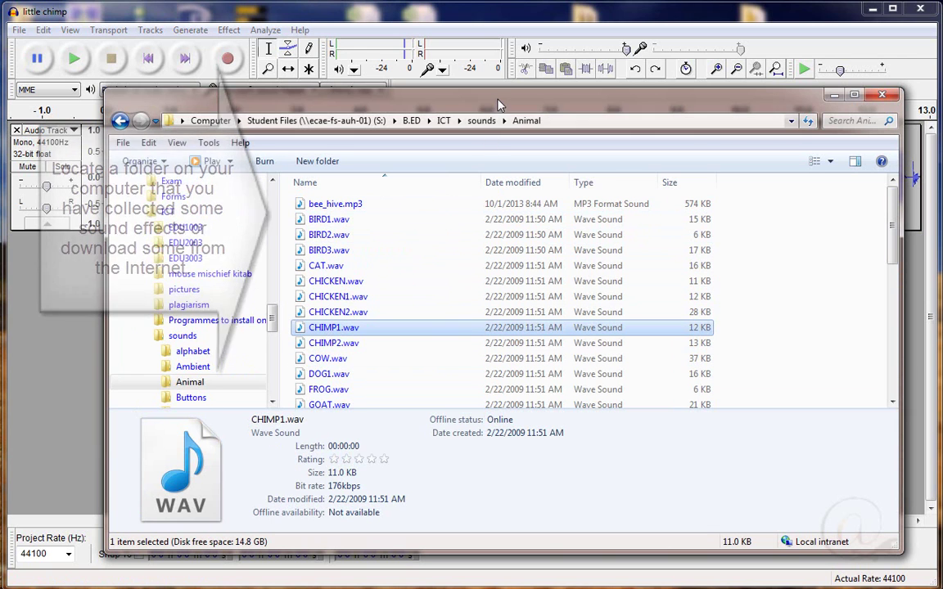
pyautogui.moveTo(521, 108); pyautogui.dragTo(671, 127)
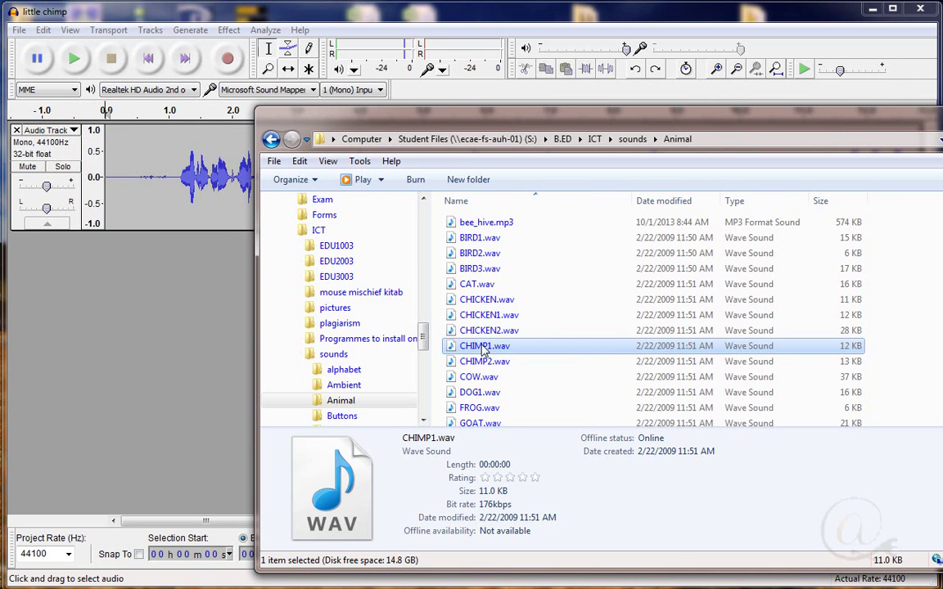
pyautogui.moveTo(524, 350); pyautogui.dragTo(207, 325)
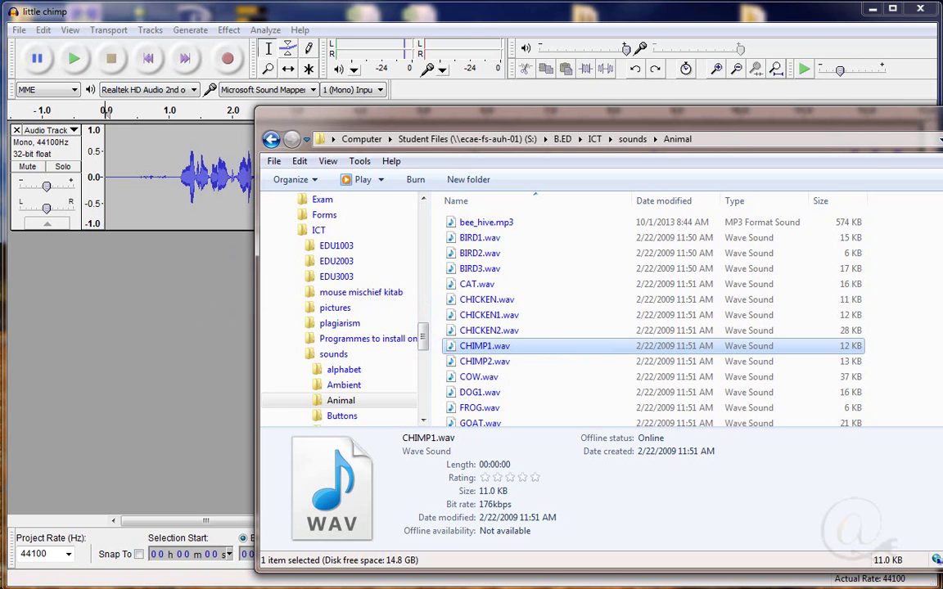
pyautogui.click(195, 326)
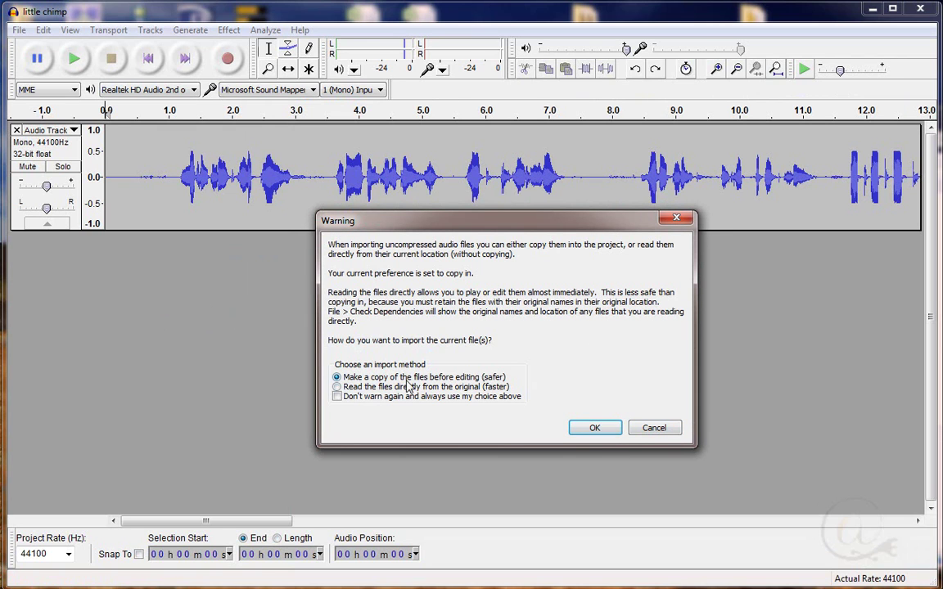
pyautogui.click(595, 429)
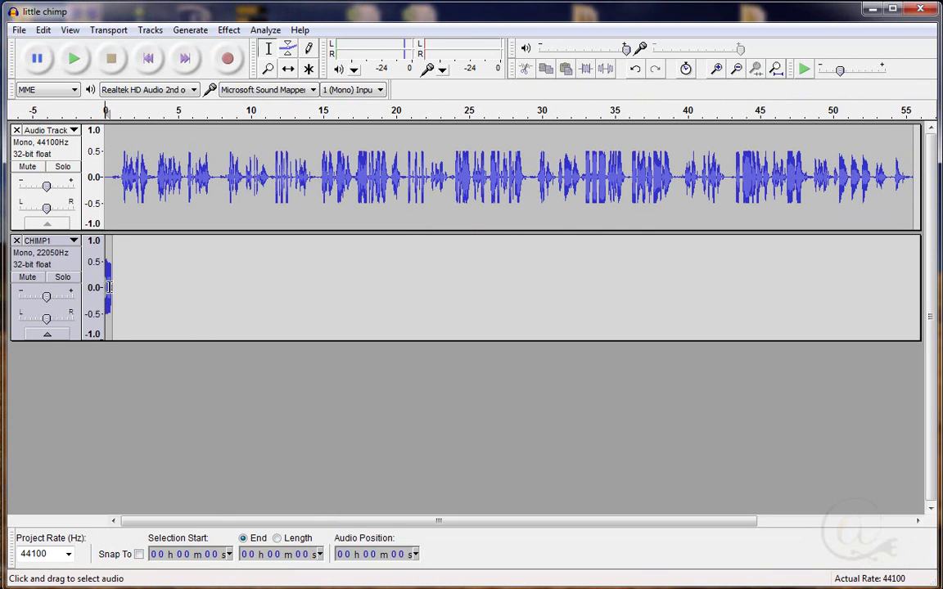
pyautogui.click(73, 59)
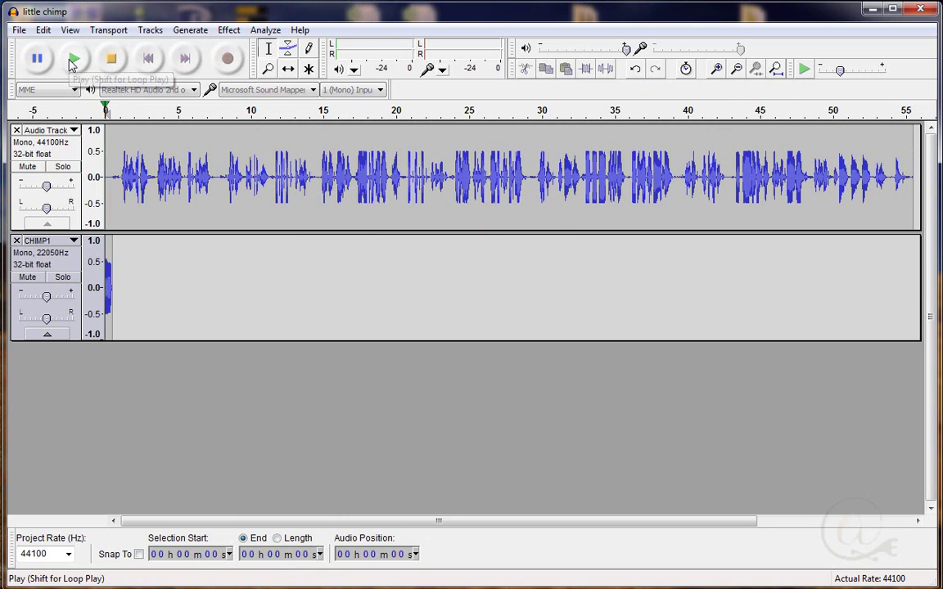
pyautogui.click(111, 65)
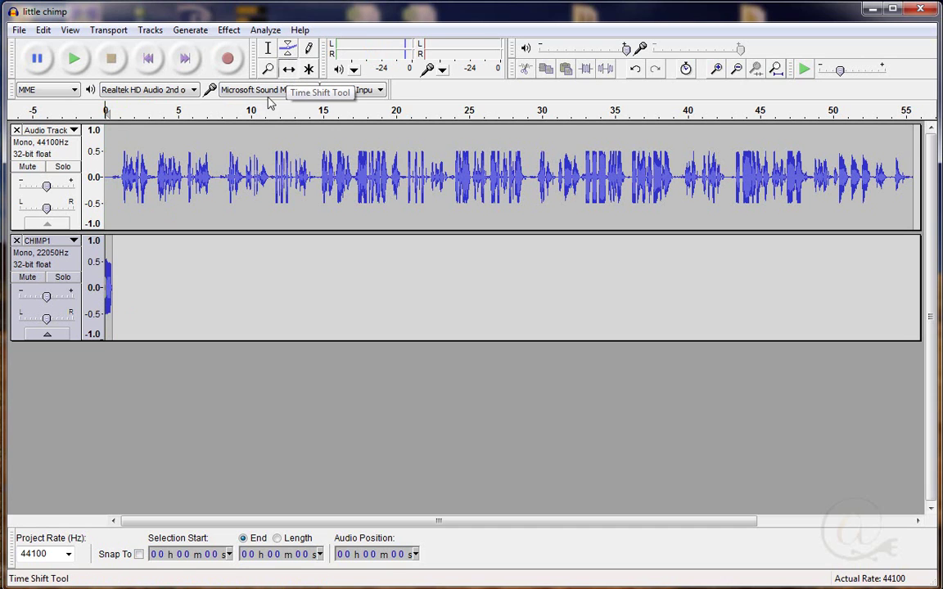
# - Shift the CHIMP1 clip to start around 7.8 seconds, previewing it against the narration
pyautogui.click(289, 69)
pyautogui.moveTo(108, 257); pyautogui.dragTo(154, 290)
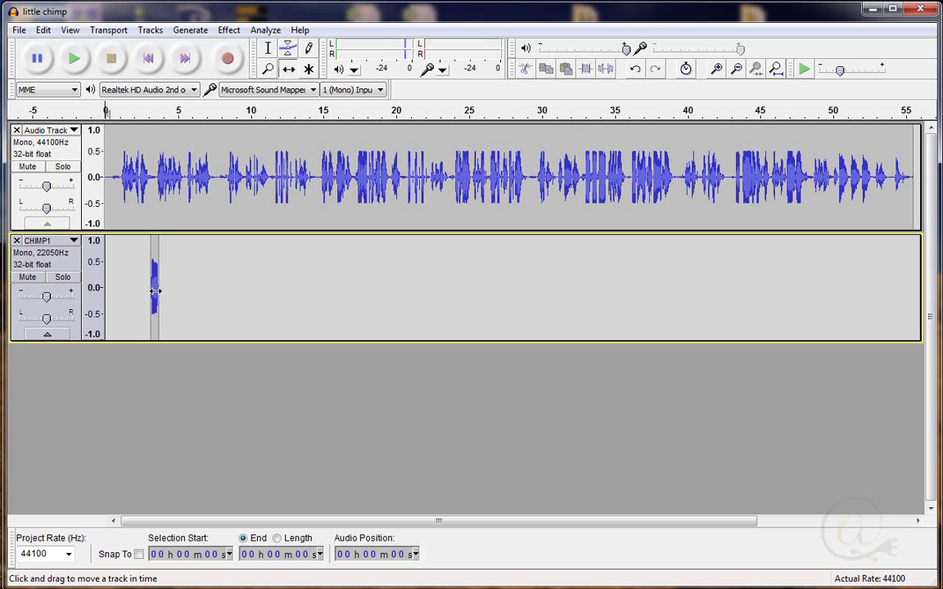
pyautogui.click(144, 116)
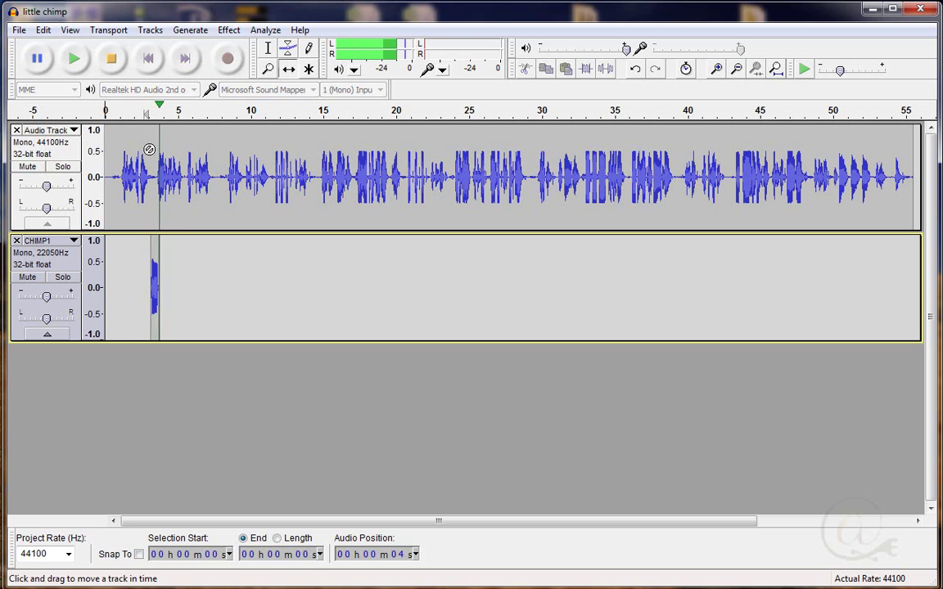
pyautogui.click(112, 59)
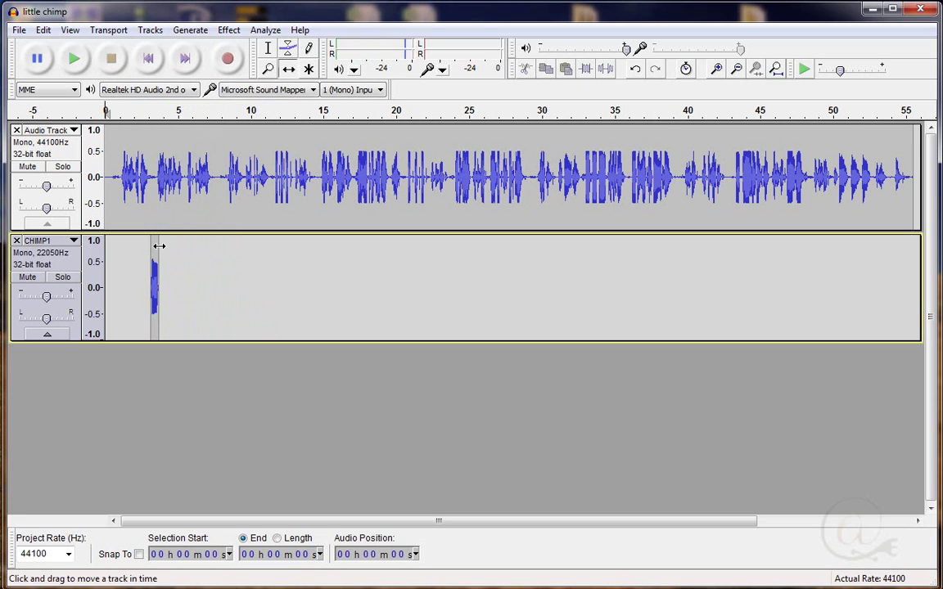
pyautogui.moveTo(156, 246); pyautogui.dragTo(220, 246)
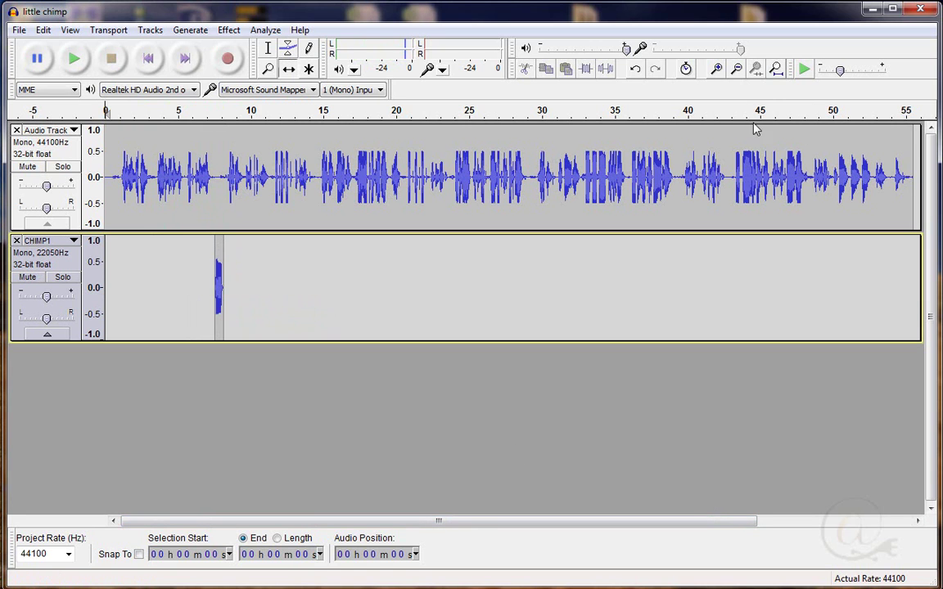
pyautogui.click(718, 69)
# - Nudge the CHIMP1 clip back to about 7.5 seconds and play from 6 s to check
pyautogui.click(718, 69)
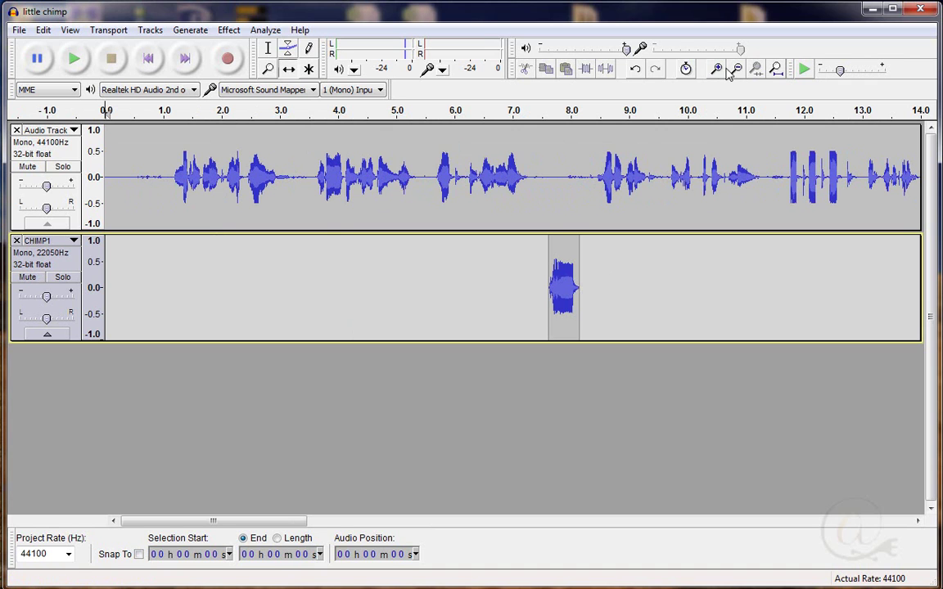
pyautogui.click(737, 70)
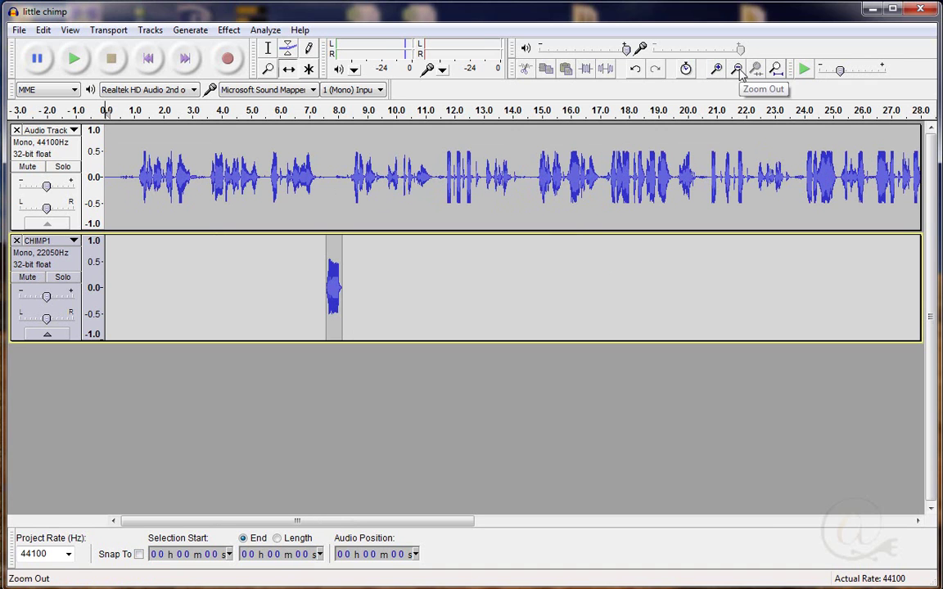
pyautogui.moveTo(336, 253)
pyautogui.mouseDown()
pyautogui.moveTo(297, 253)
pyautogui.moveTo(328, 253)
pyautogui.mouseUp()
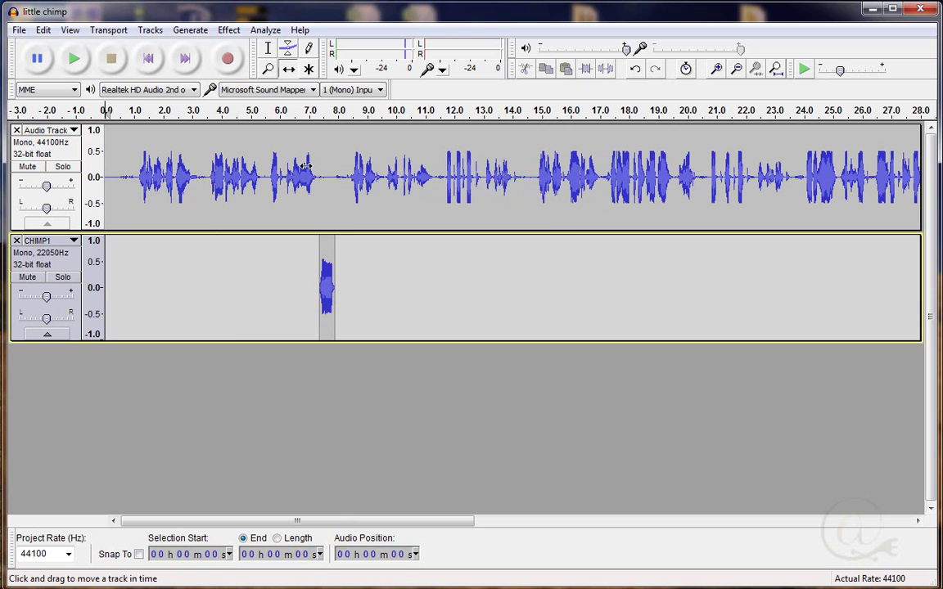
pyautogui.click(282, 112)
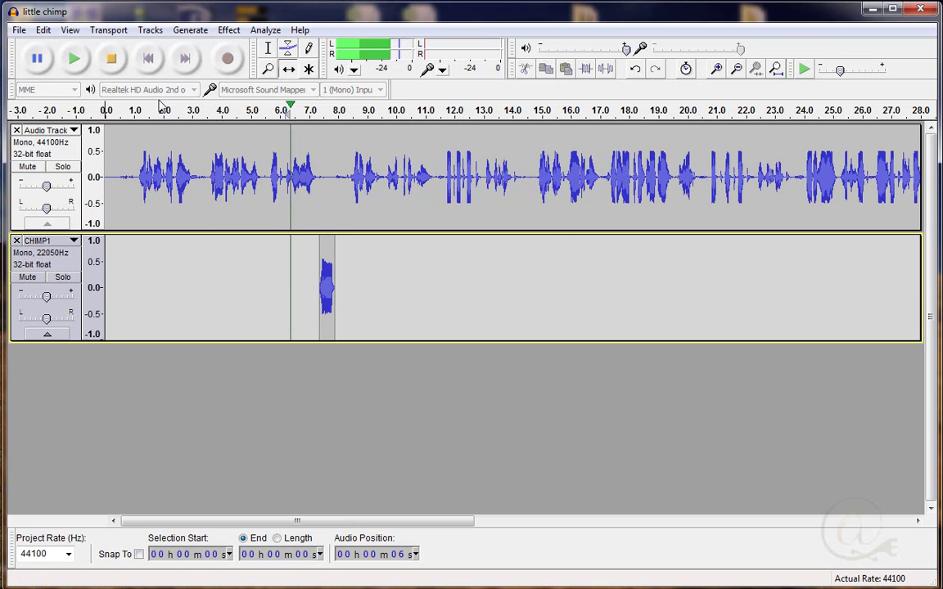
pyautogui.click(121, 62)
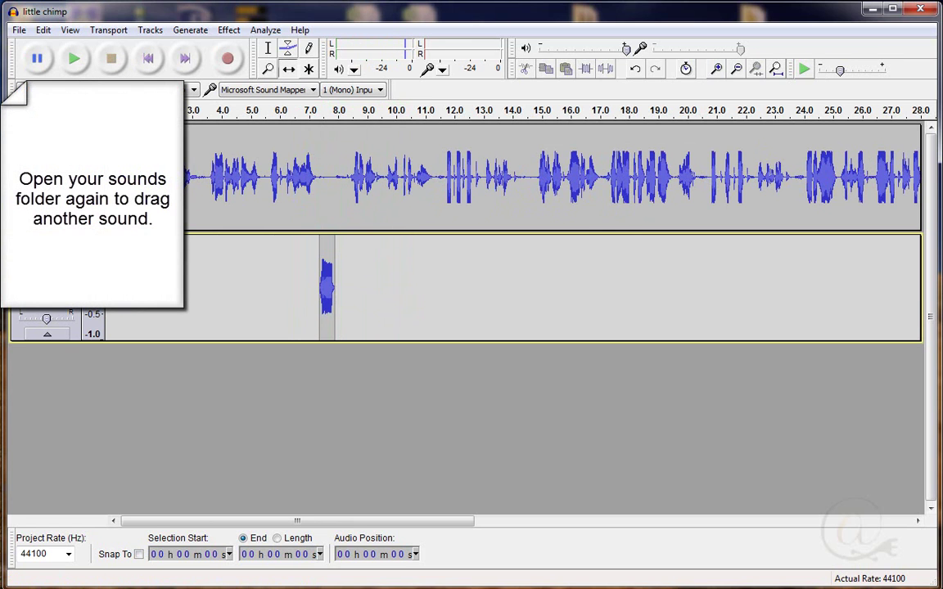
# - Import CHIMP2.wav from the Animal folder as a third track
pyautogui.hotkey('alt', 'Tab')
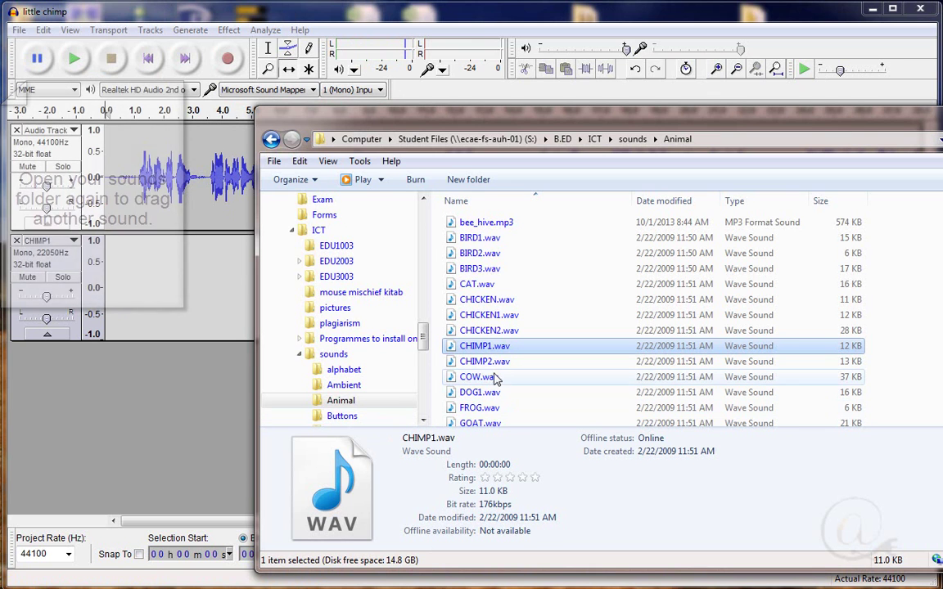
pyautogui.moveTo(484, 365); pyautogui.dragTo(219, 421)
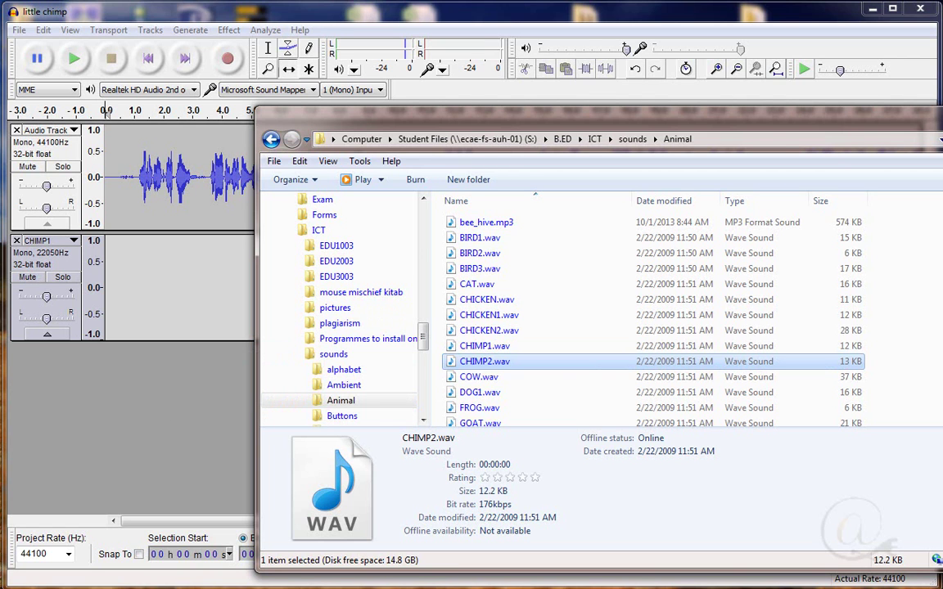
pyautogui.moveTo(761, 148); pyautogui.dragTo(160, 371)
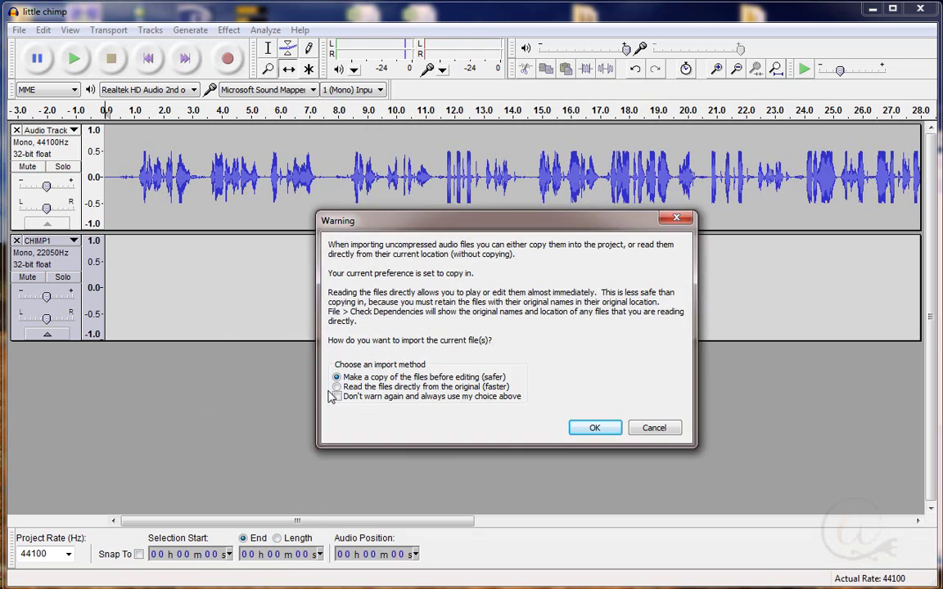
pyautogui.click(594, 428)
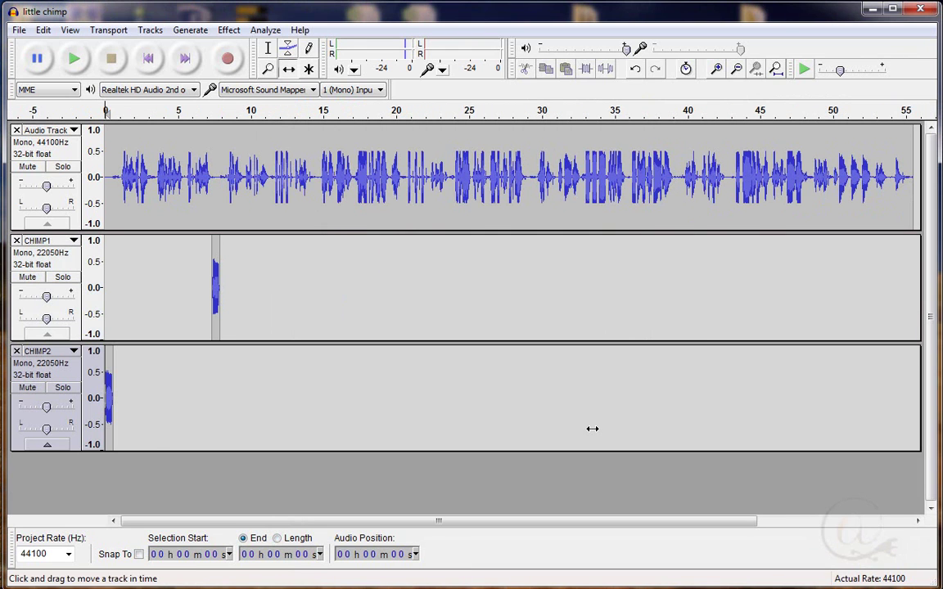
# - Move the CHIMP2 clip to about 8 seconds and preview both chimps from 6 s
pyautogui.click(108, 366)
pyautogui.moveTo(107, 366); pyautogui.dragTo(225, 371)
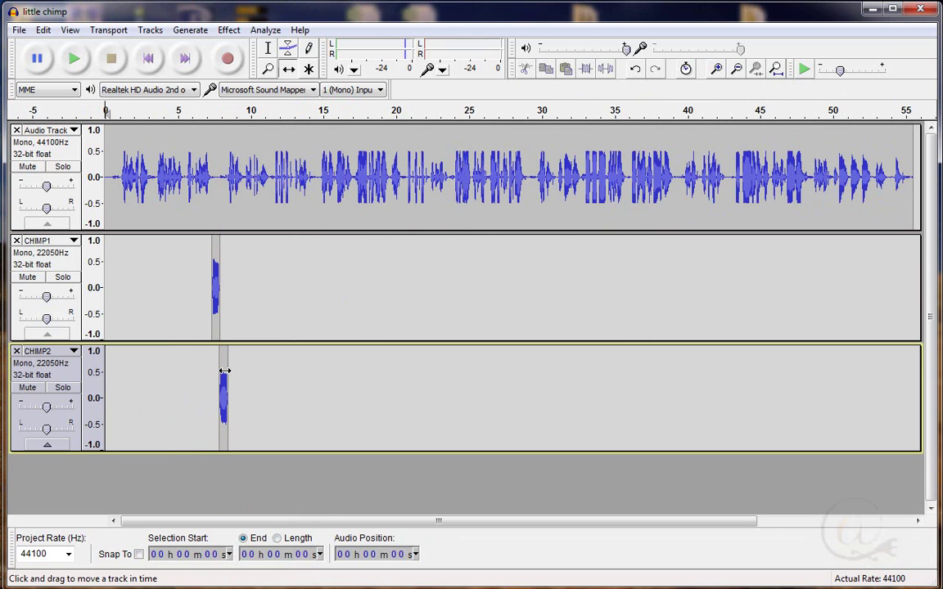
pyautogui.click(190, 113)
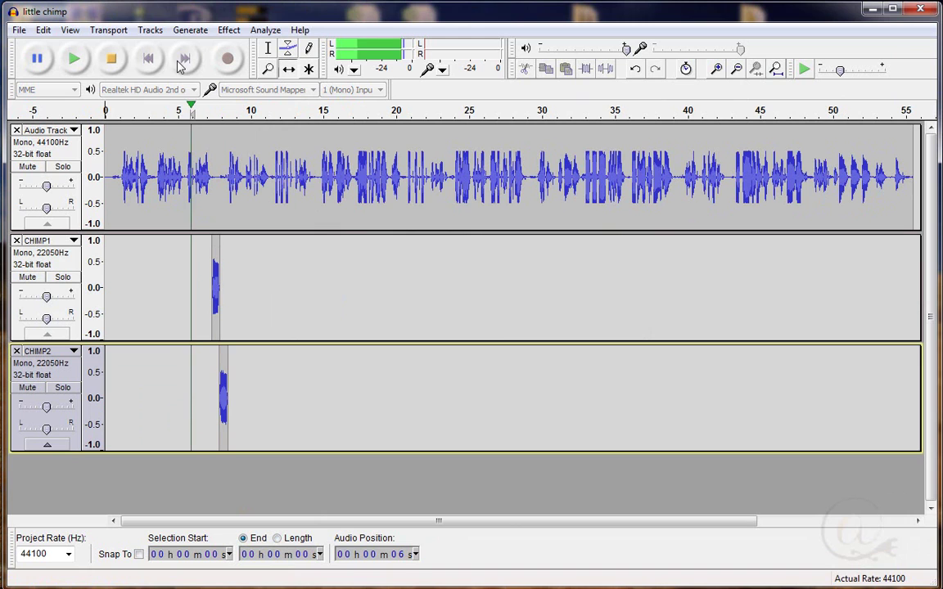
pyautogui.click(115, 67)
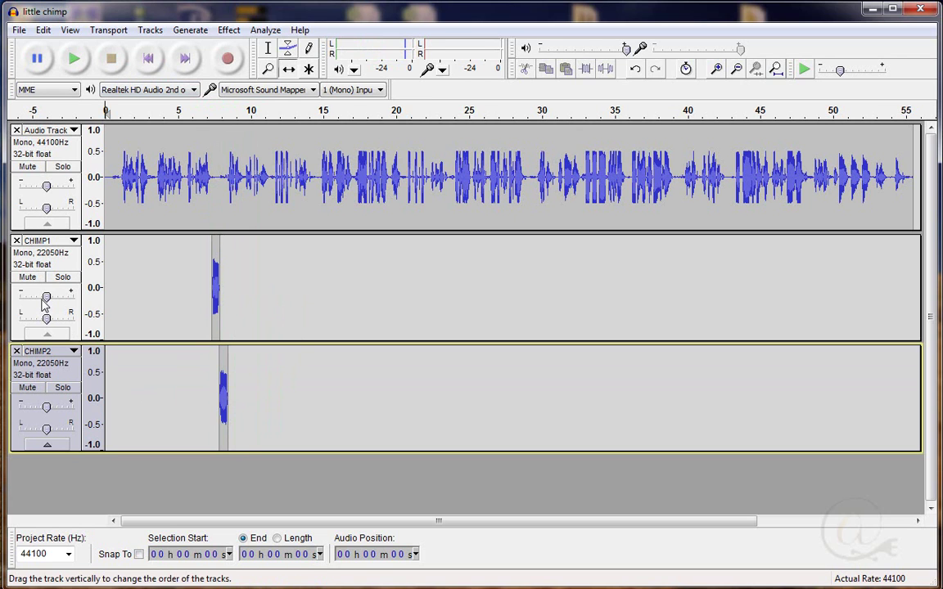
# - Lower the CHIMP1 gain to -7 dB and turn CHIMP2's volume down slightly
pyautogui.moveTo(46, 296); pyautogui.dragTo(40, 296)
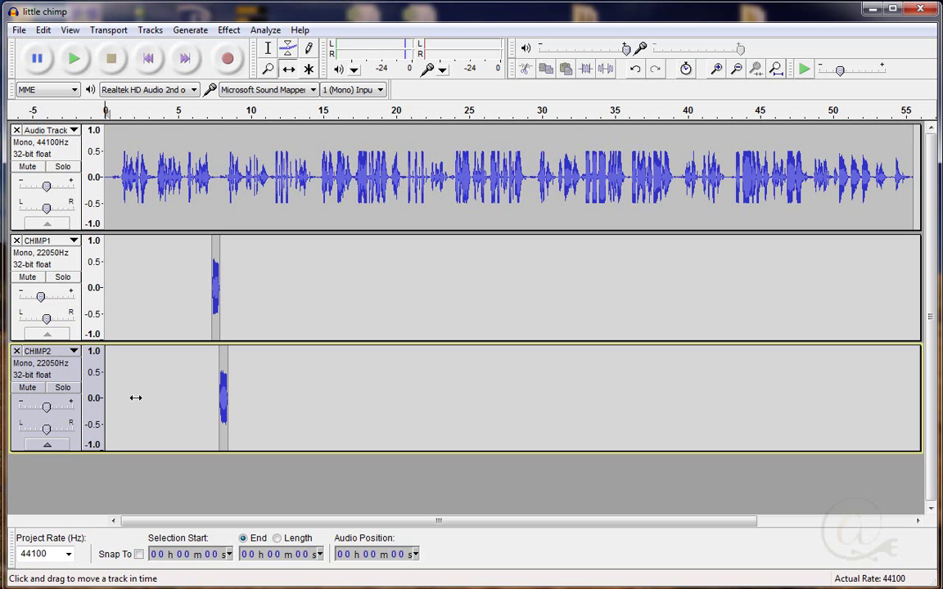
pyautogui.moveTo(46, 406); pyautogui.dragTo(42, 406)
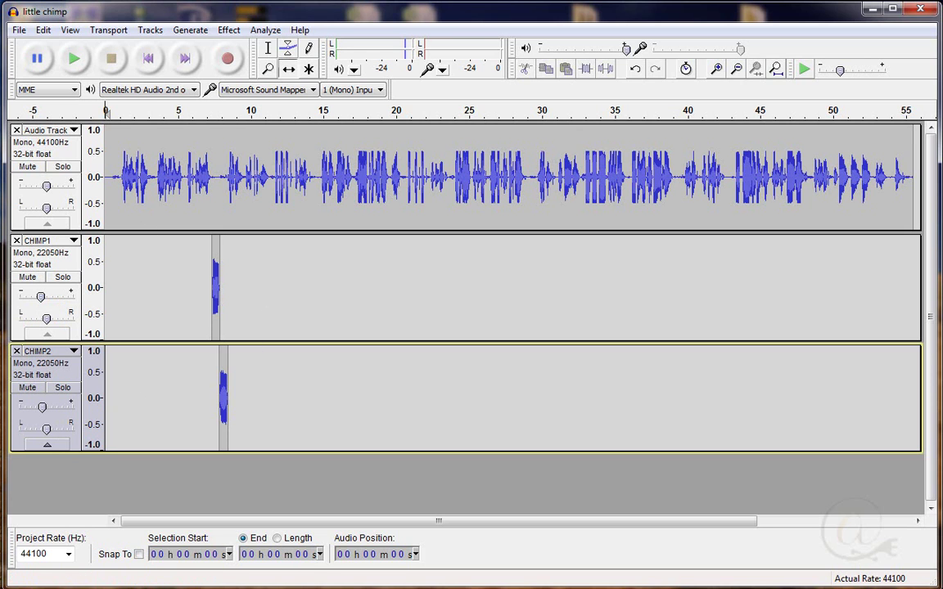
pyautogui.hotkey('alt', 'Tab')
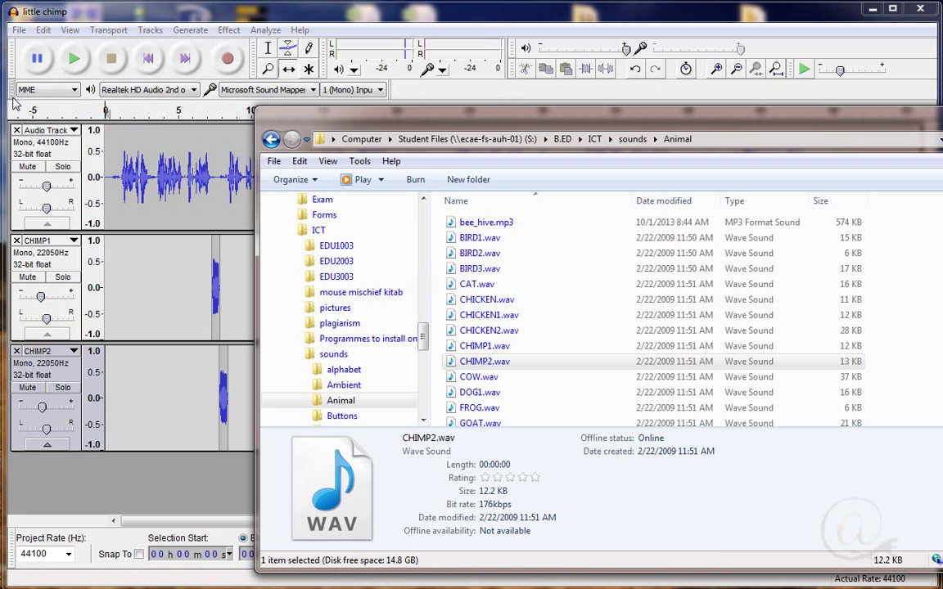
# - Import JUNGLE.wav from the Ambient sounds folder as a fourth track
pyautogui.click(348, 388)
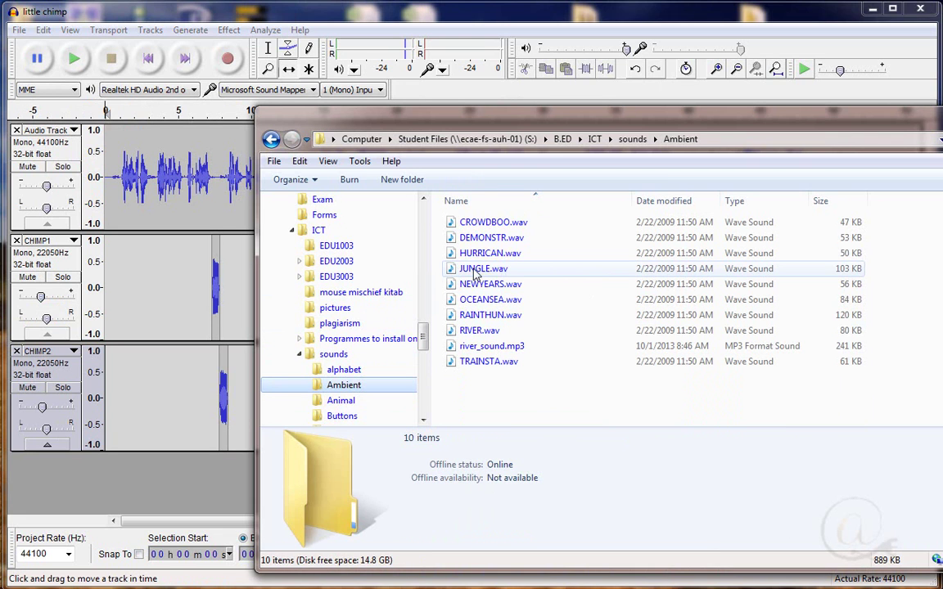
pyautogui.moveTo(474, 274); pyautogui.dragTo(203, 500)
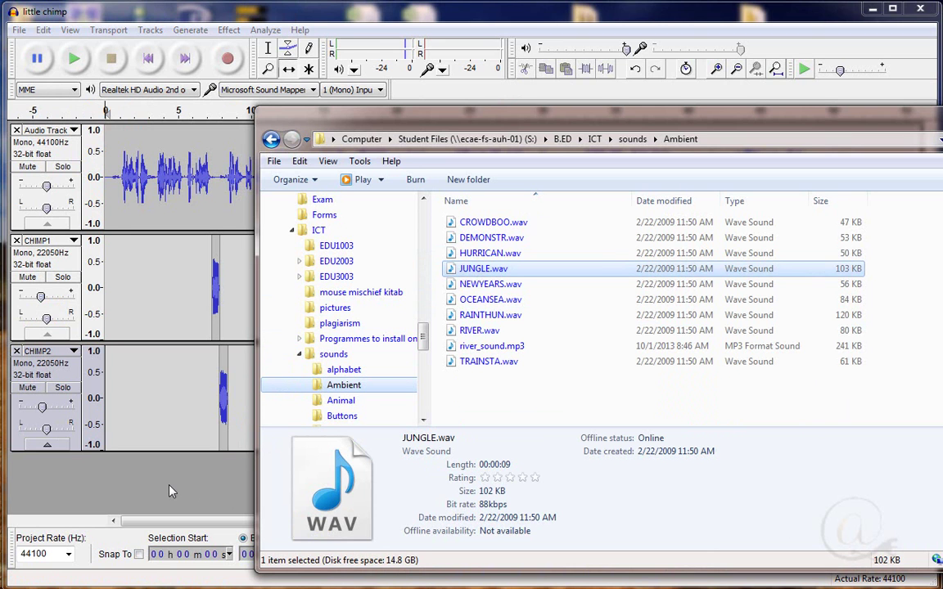
pyautogui.moveTo(169, 491); pyautogui.dragTo(169, 491)
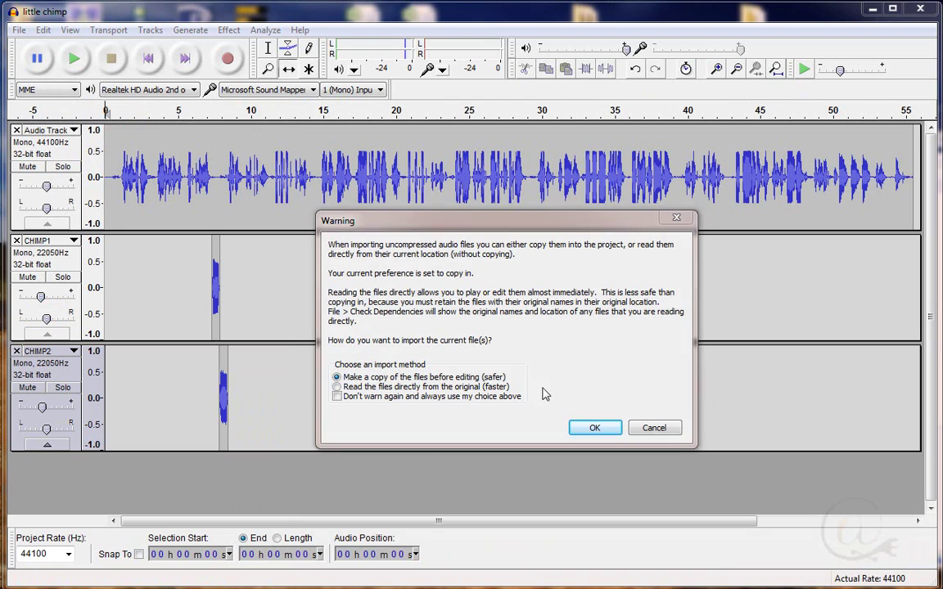
pyautogui.click(592, 428)
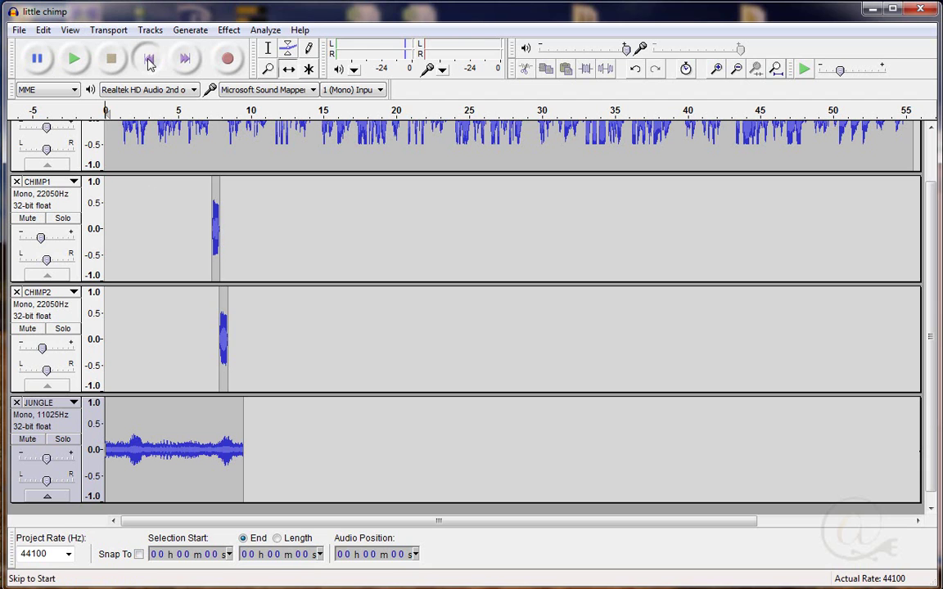
# - Move the JUNGLE clip to start near 8.5 s and test-play it against the narration
pyautogui.click(73, 61)
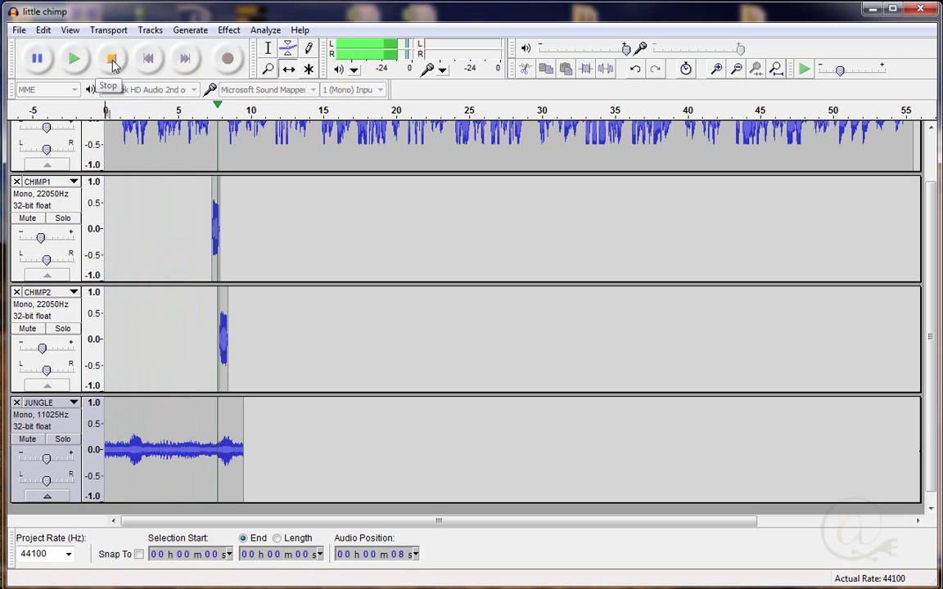
pyautogui.click(113, 63)
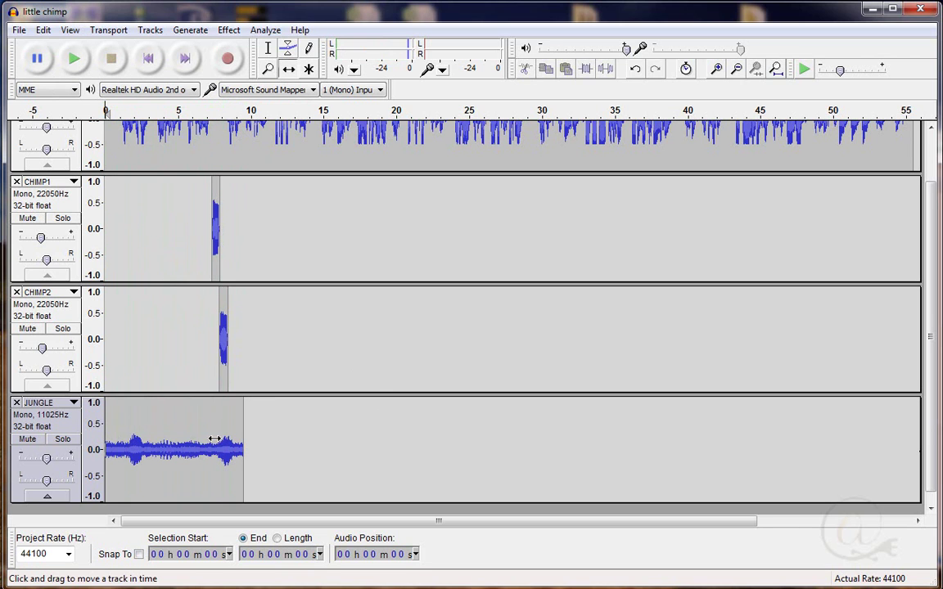
pyautogui.moveTo(172, 423); pyautogui.dragTo(291, 428)
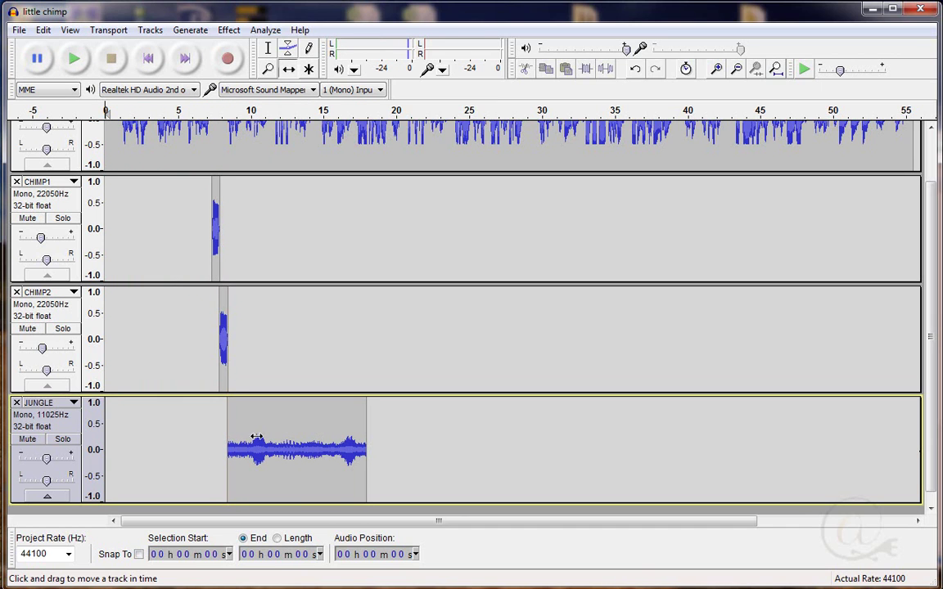
pyautogui.click(313, 110)
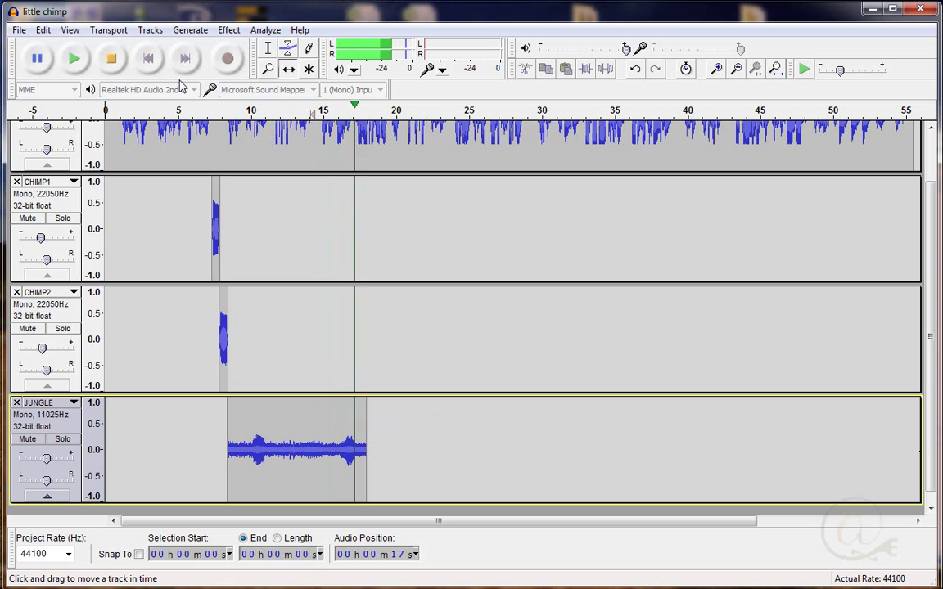
pyautogui.click(112, 64)
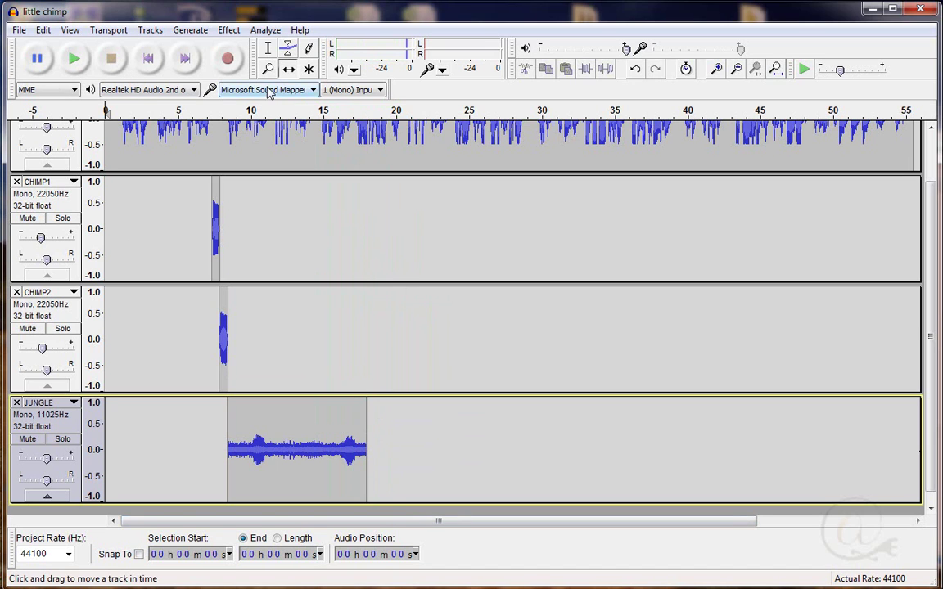
# - Copy the 8–18 s JUNGLE clip and paste a copy at its end, 18 s
pyautogui.click(271, 51)
pyautogui.click(299, 434)
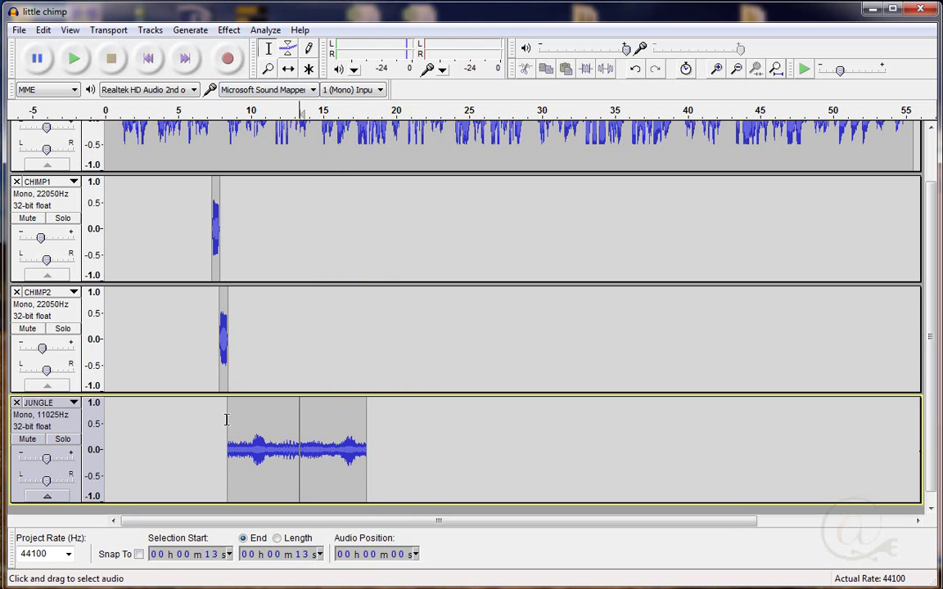
pyautogui.moveTo(226, 420); pyautogui.dragTo(366, 433)
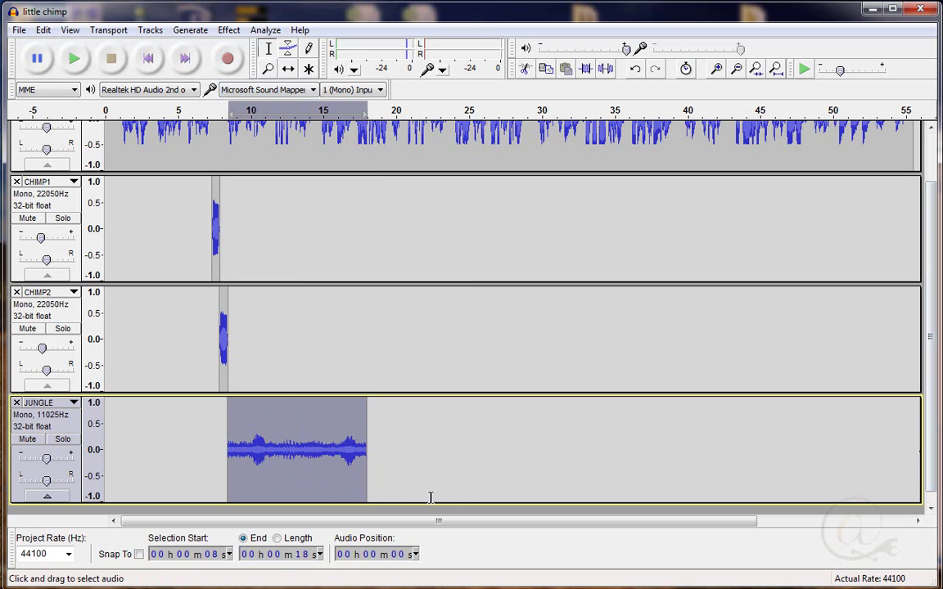
pyautogui.click(44, 30)
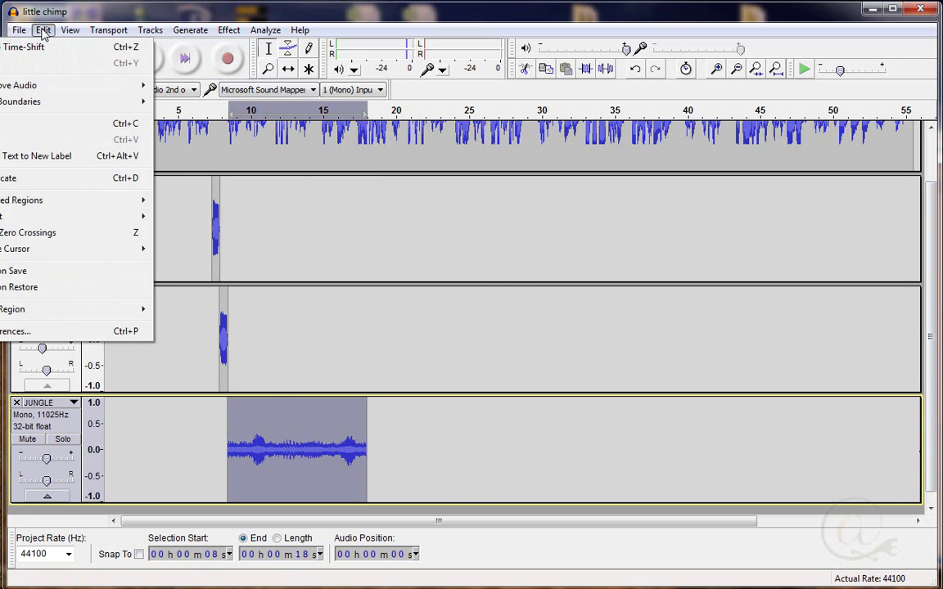
pyautogui.click(6, 124)
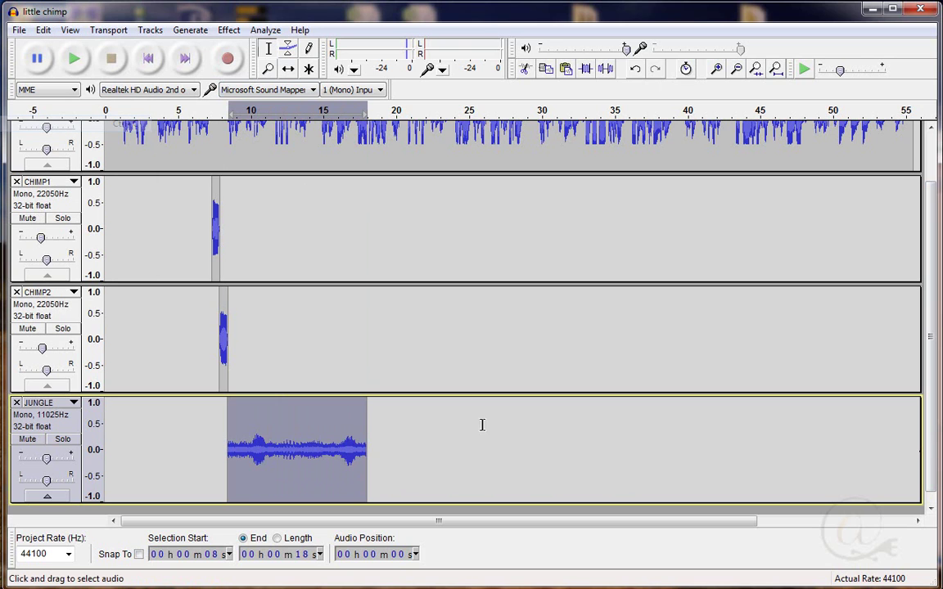
pyautogui.click(368, 402)
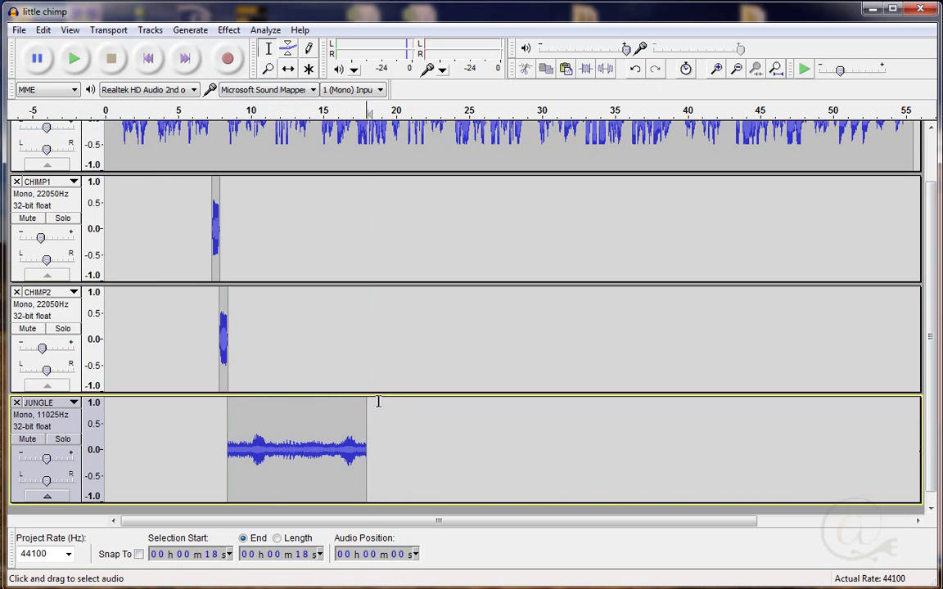
pyautogui.click(43, 30)
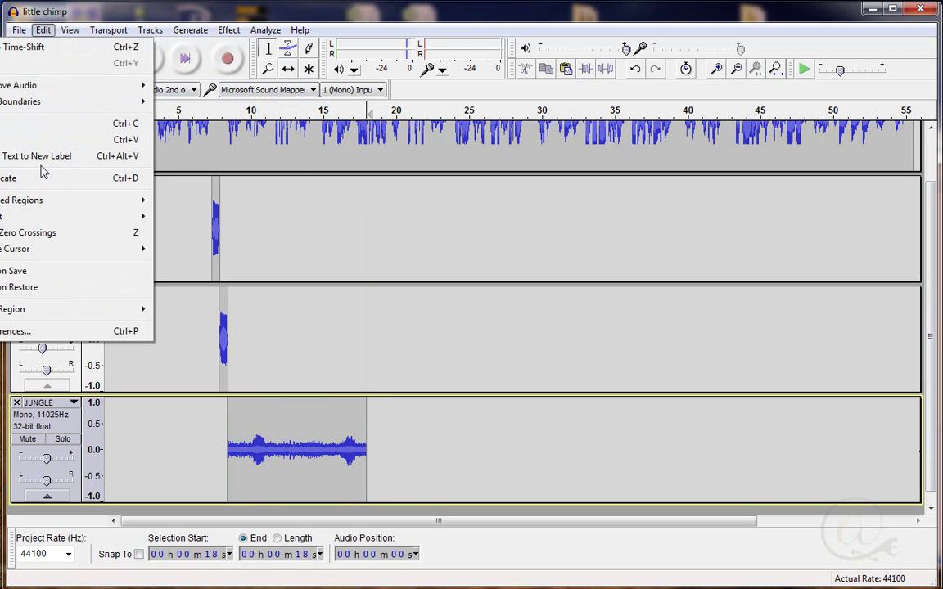
pyautogui.click(16, 140)
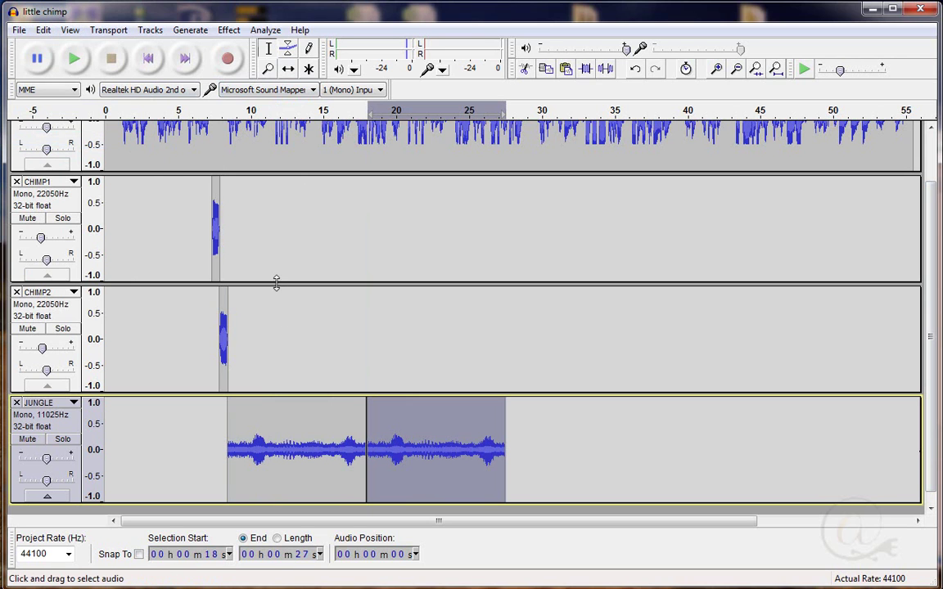
# - Paste three more jungle copies with Ctrl+V at 27, 37 and 47 s
pyautogui.click(506, 428)
pyautogui.hotkey('ctrl', 'v')
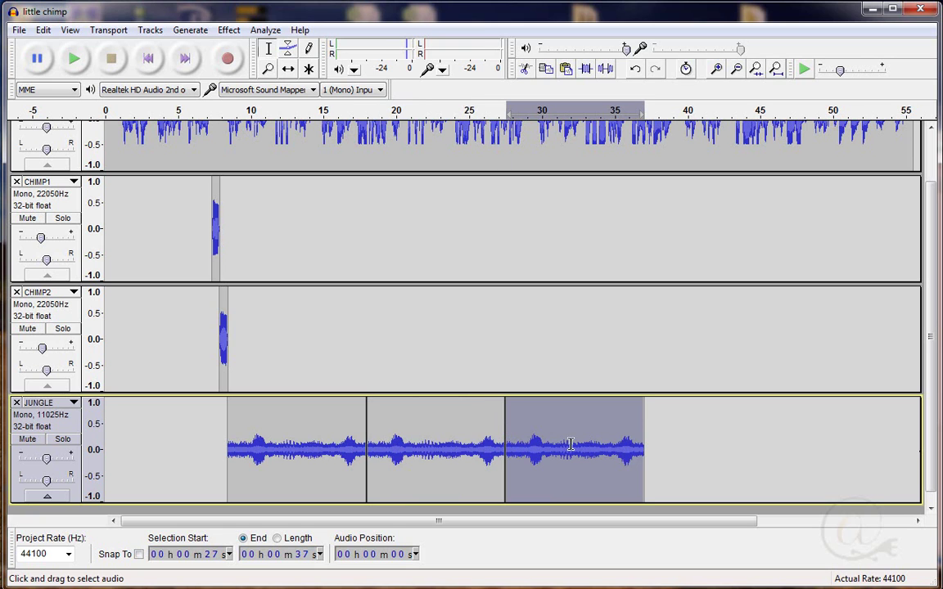
pyautogui.click(645, 415)
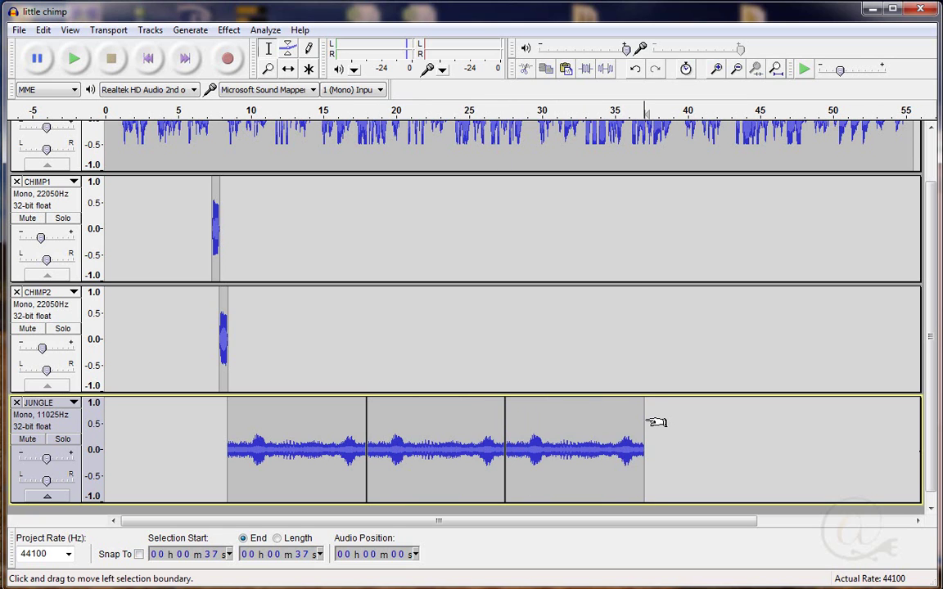
pyautogui.hotkey('ctrl', 'v')
pyautogui.click(783, 419)
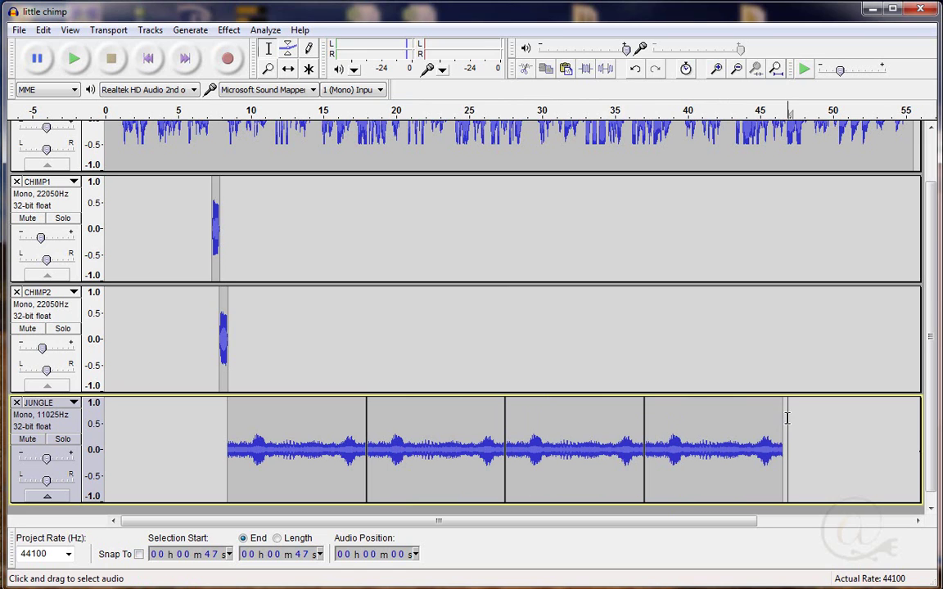
pyautogui.hotkey('ctrl', 'v')
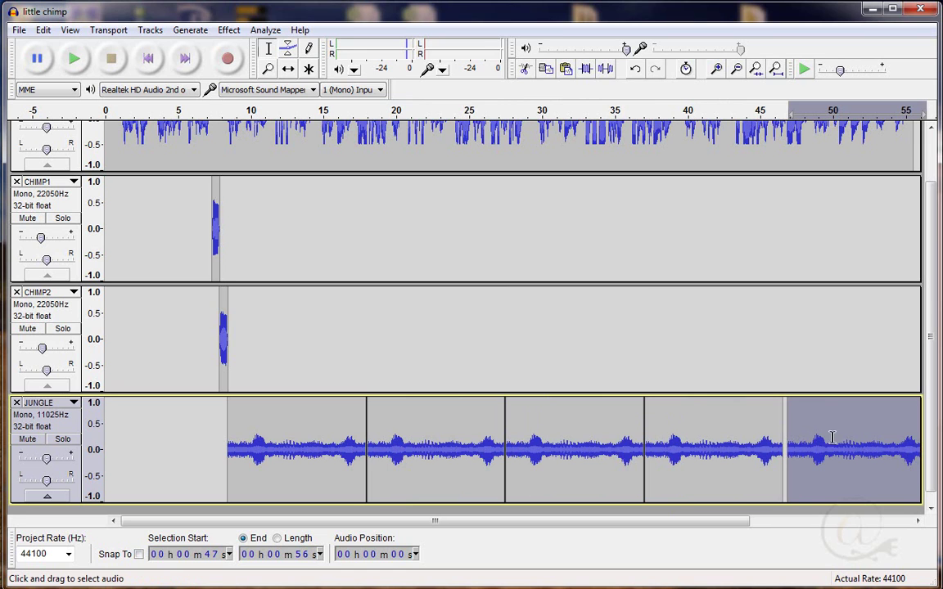
# - Time Shift the last jungle copy flush against the previous one
pyautogui.click(288, 69)
pyautogui.moveTo(823, 414); pyautogui.dragTo(818, 417)
pyautogui.moveTo(740, 528); pyautogui.dragTo(857, 533)
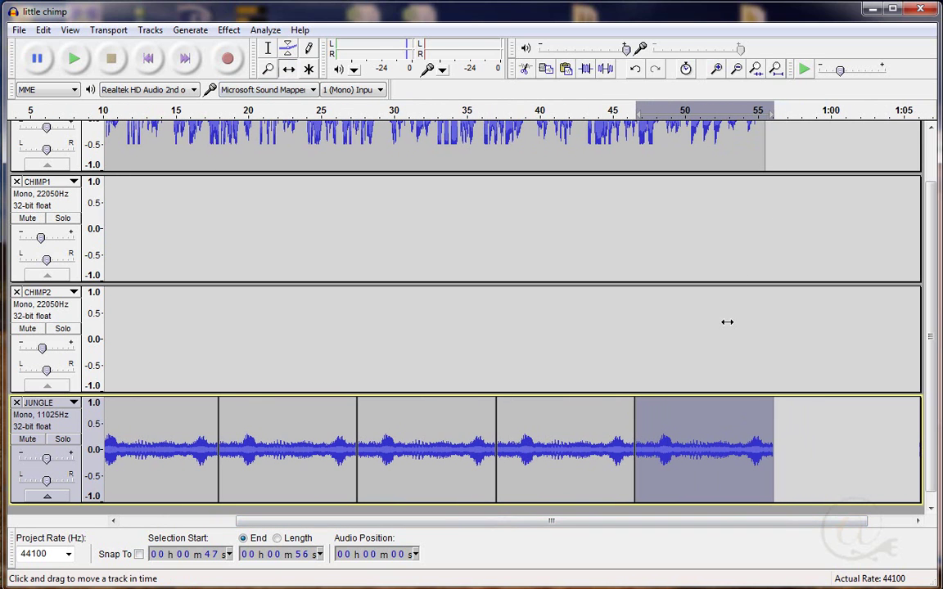
pyautogui.moveTo(454, 524); pyautogui.dragTo(343, 533)
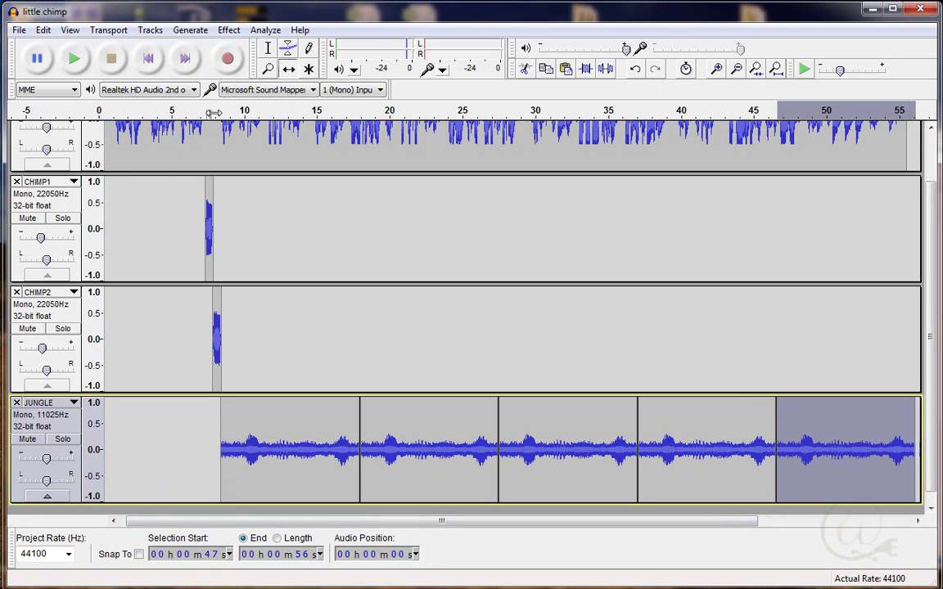
# - Play the mix from 8 s, then select 8–9 s on the JUNGLE track
pyautogui.click(211, 112)
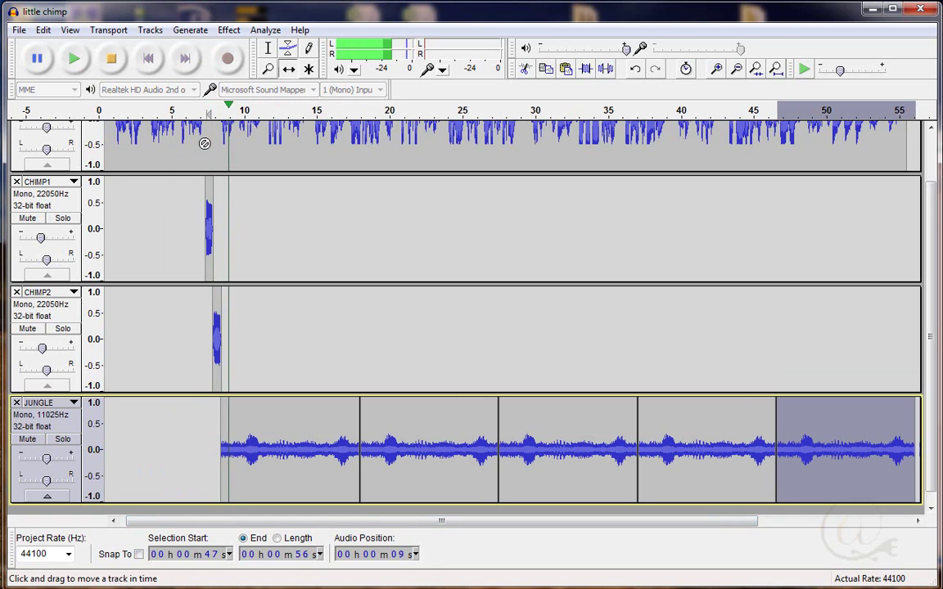
pyautogui.click(112, 67)
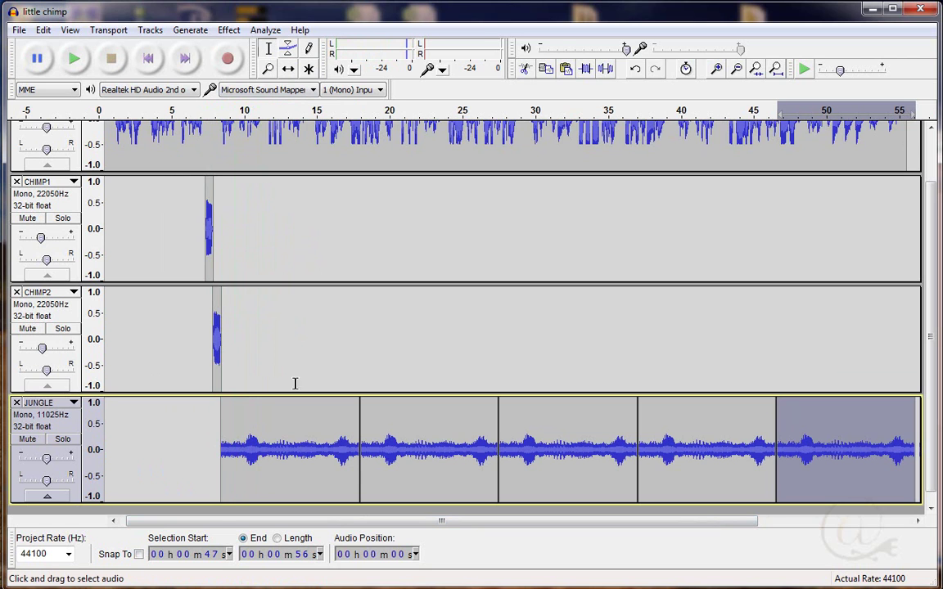
pyautogui.moveTo(218, 429); pyautogui.dragTo(232, 428)
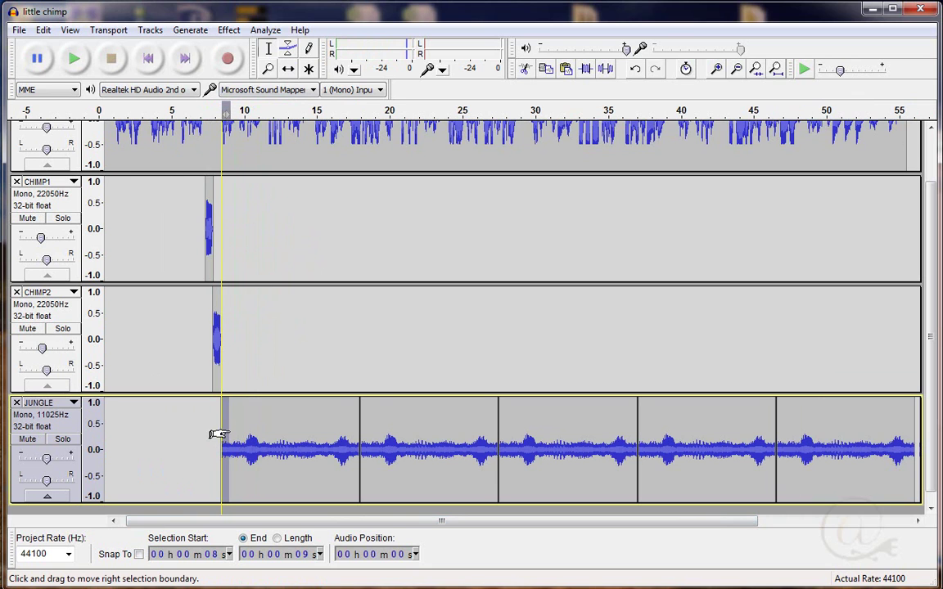
# - Fade in the jungle ambience over 8–9 s and fade out its final moment near 56 s
pyautogui.click(229, 31)
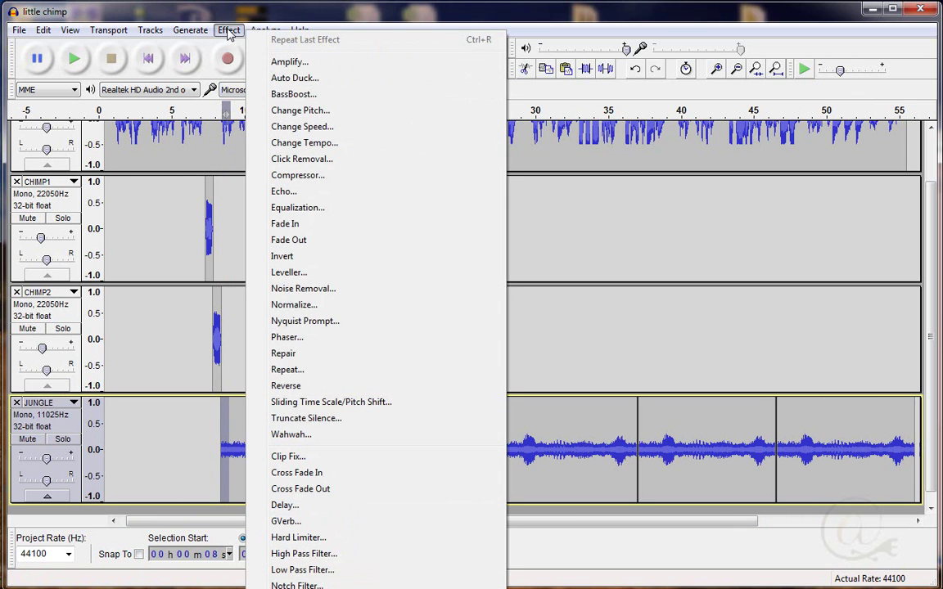
pyautogui.click(290, 227)
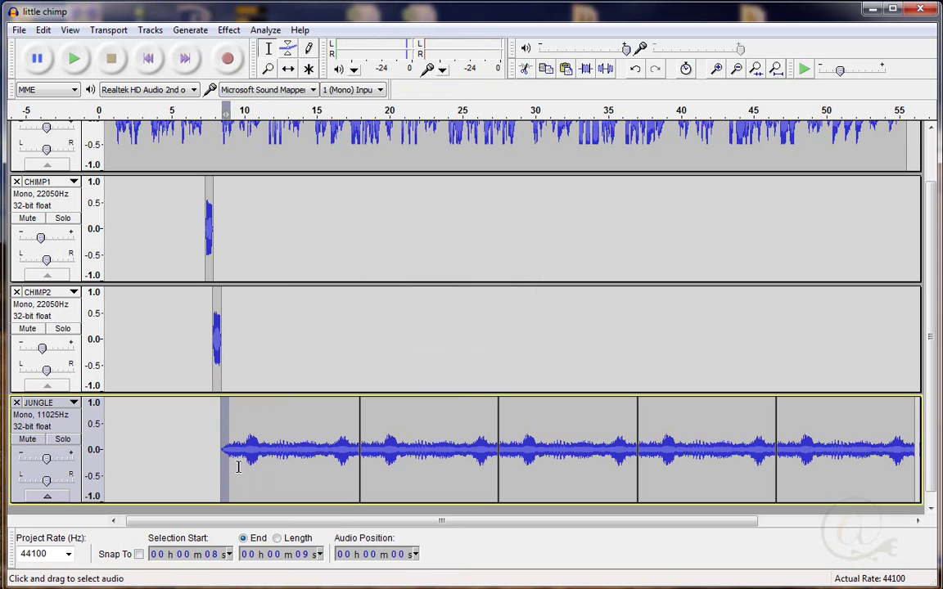
pyautogui.moveTo(362, 521); pyautogui.dragTo(494, 521)
pyautogui.moveTo(741, 462); pyautogui.dragTo(751, 463)
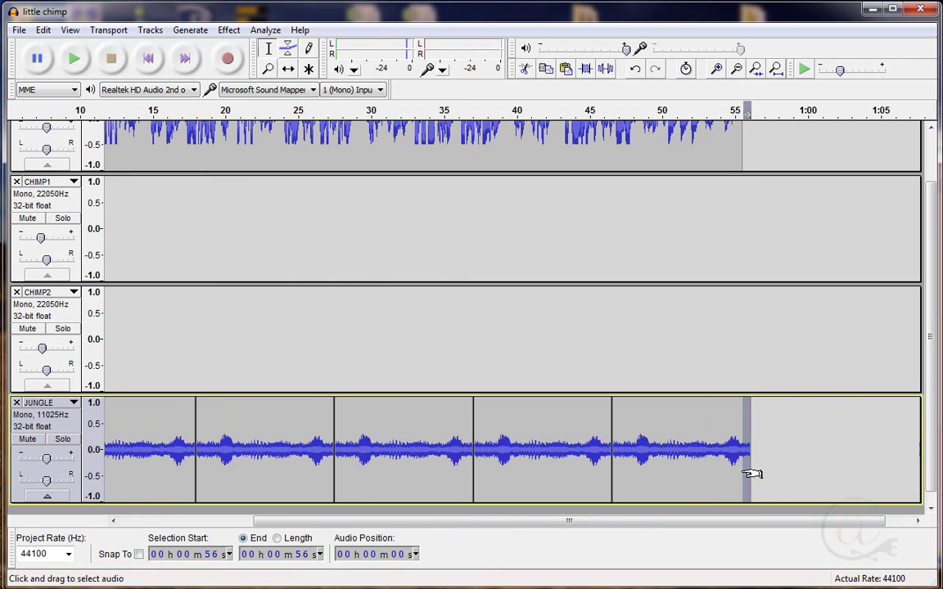
pyautogui.click(229, 31)
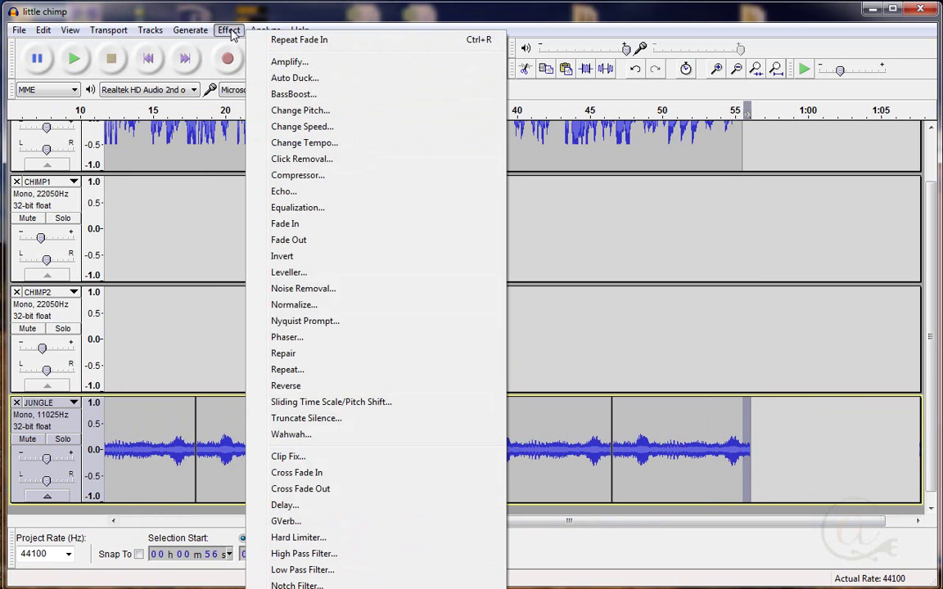
pyautogui.click(290, 240)
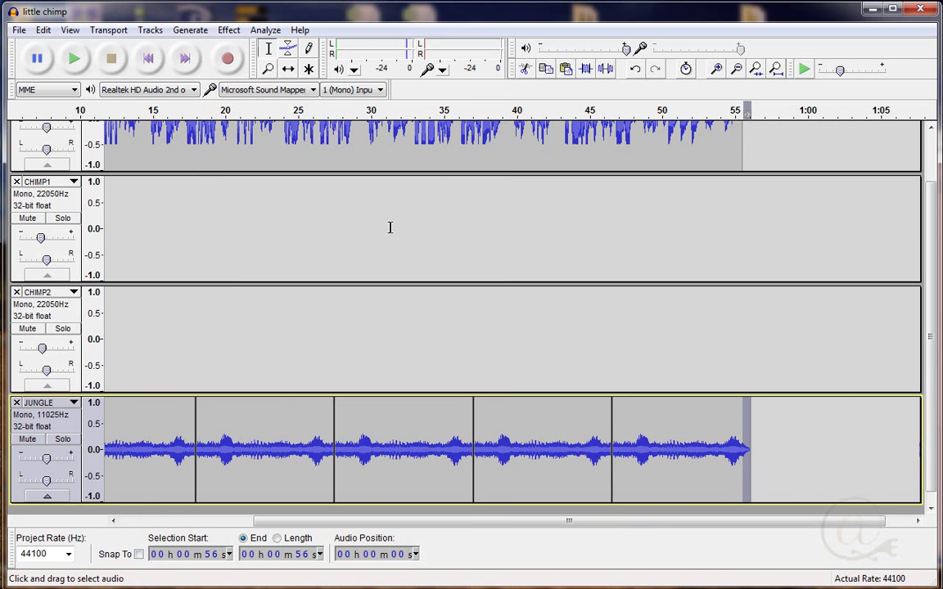
# - Listen to the faded ending, lower the JUNGLE gain to -11 dB, and replay from 11 s
pyautogui.click(702, 110)
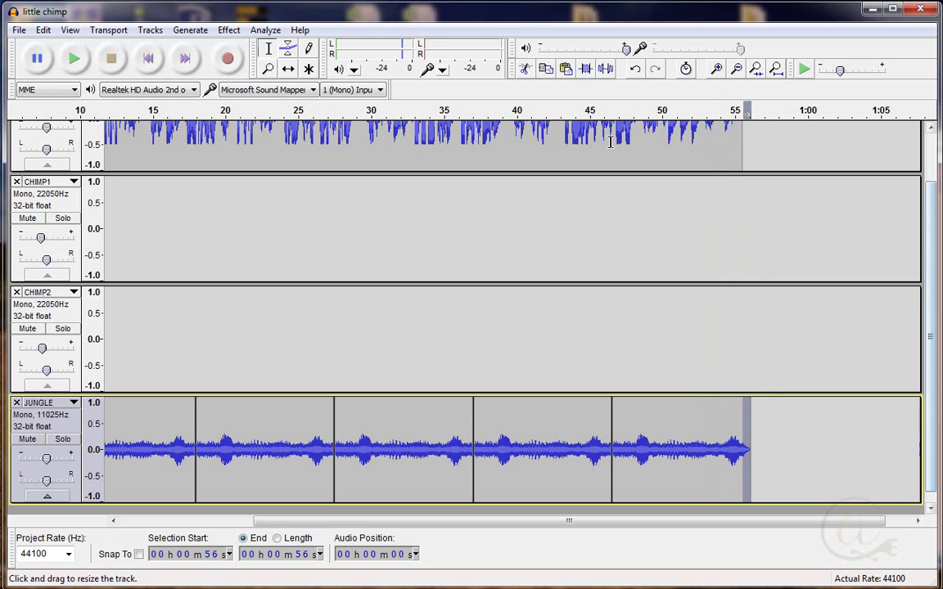
pyautogui.click(598, 109)
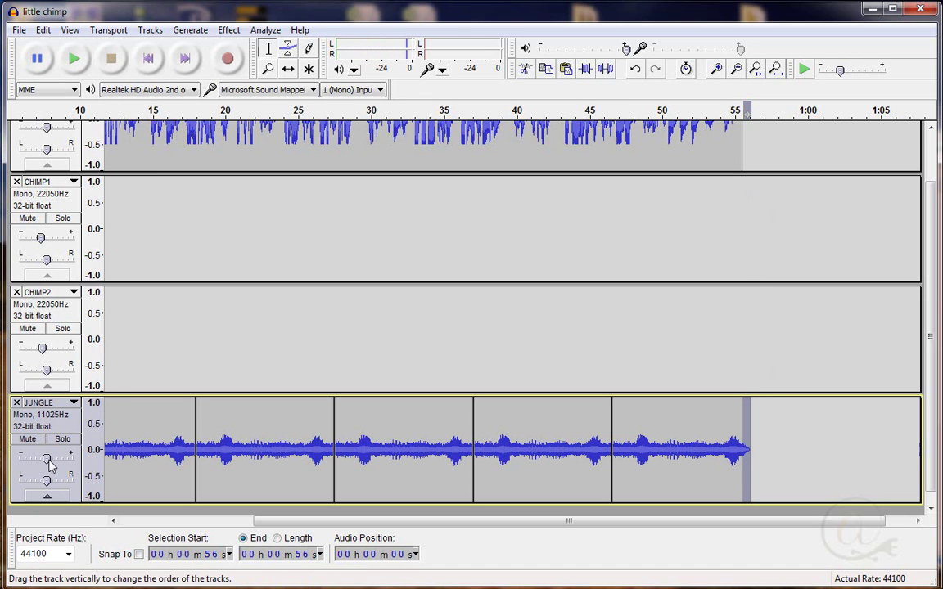
pyautogui.moveTo(47, 463); pyautogui.dragTo(32, 463)
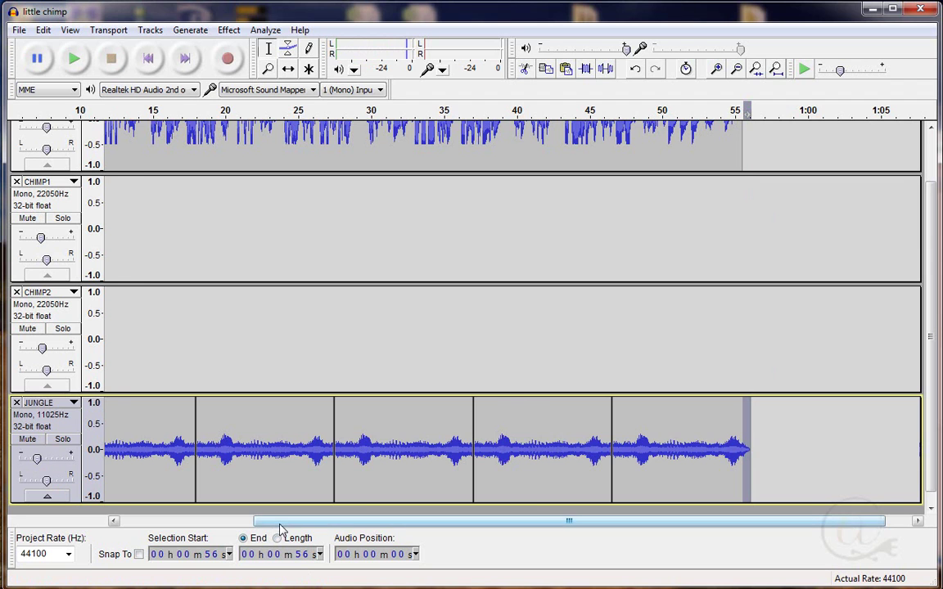
pyautogui.moveTo(282, 521); pyautogui.dragTo(117, 522)
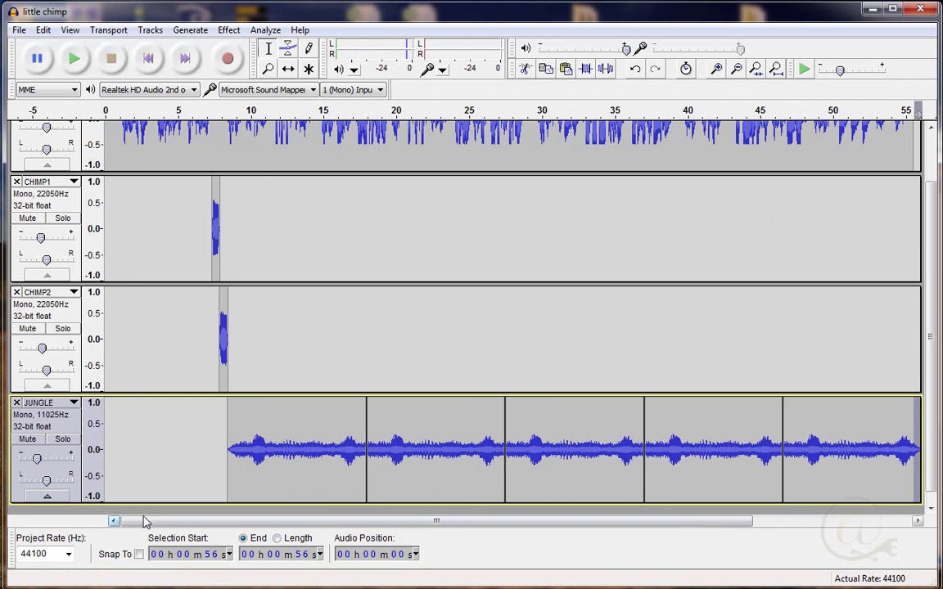
pyautogui.click(264, 115)
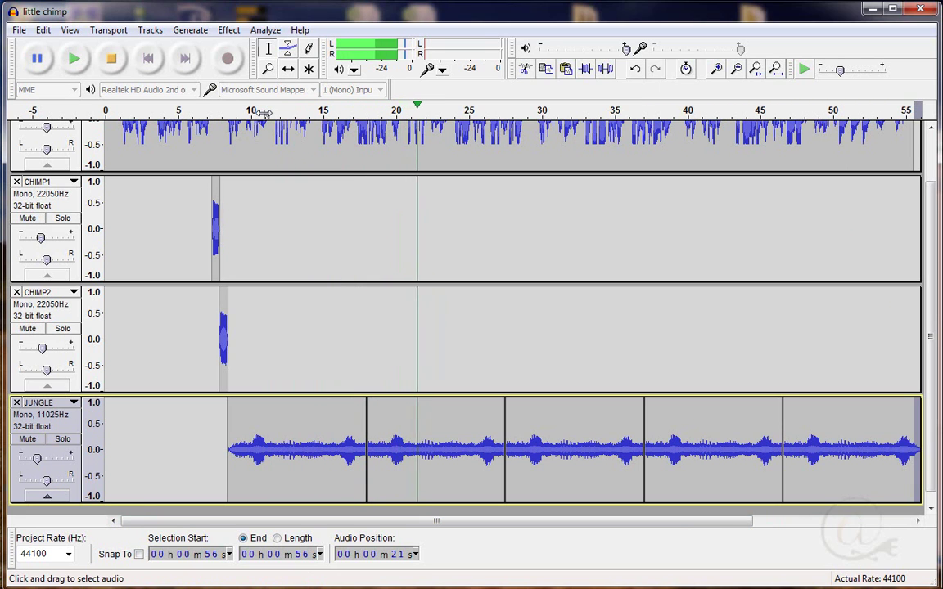
# - Lower the JUNGLE gain to -14 dB and play the mix from 22 s to check it
pyautogui.click(112, 64)
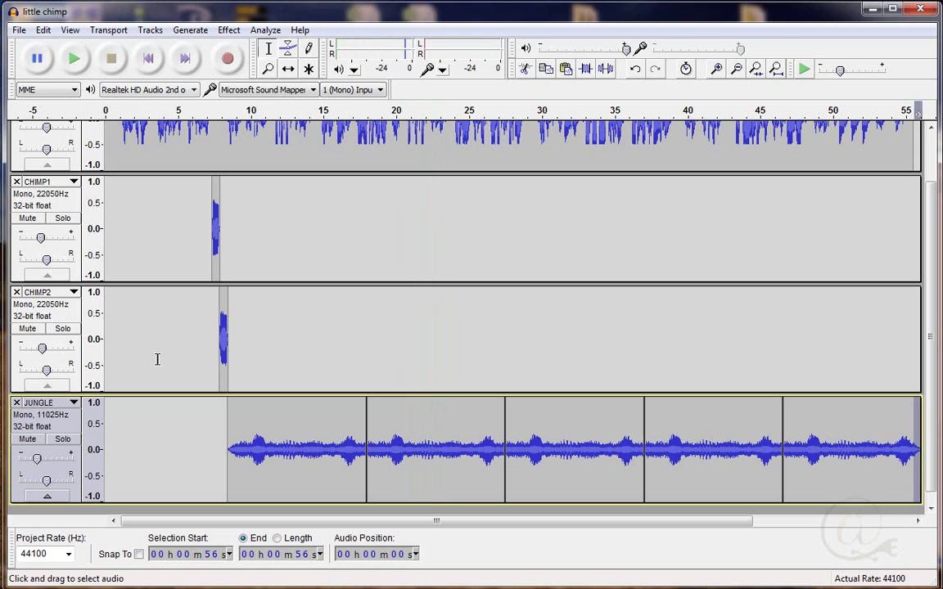
pyautogui.moveTo(39, 463); pyautogui.dragTo(35, 463)
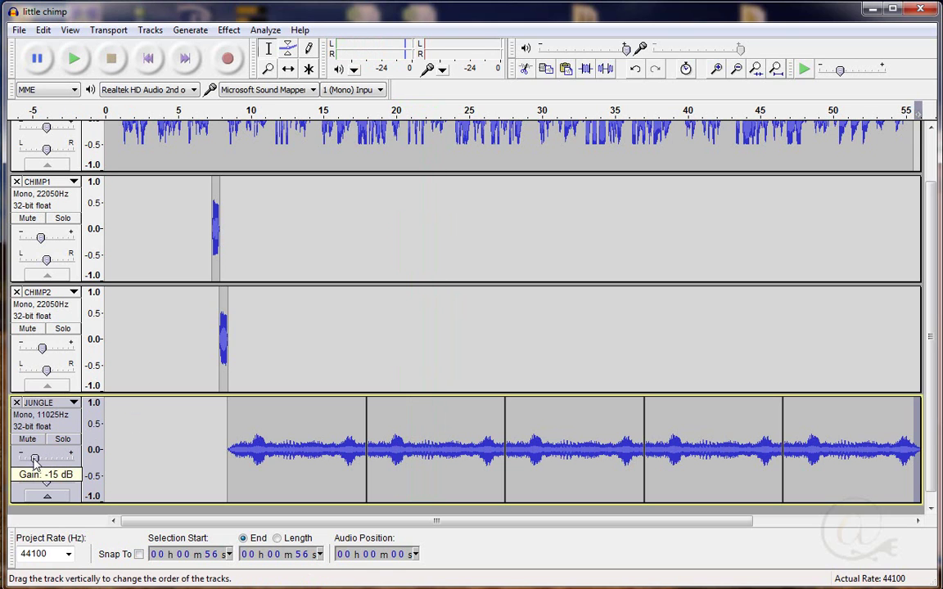
pyautogui.click(415, 110)
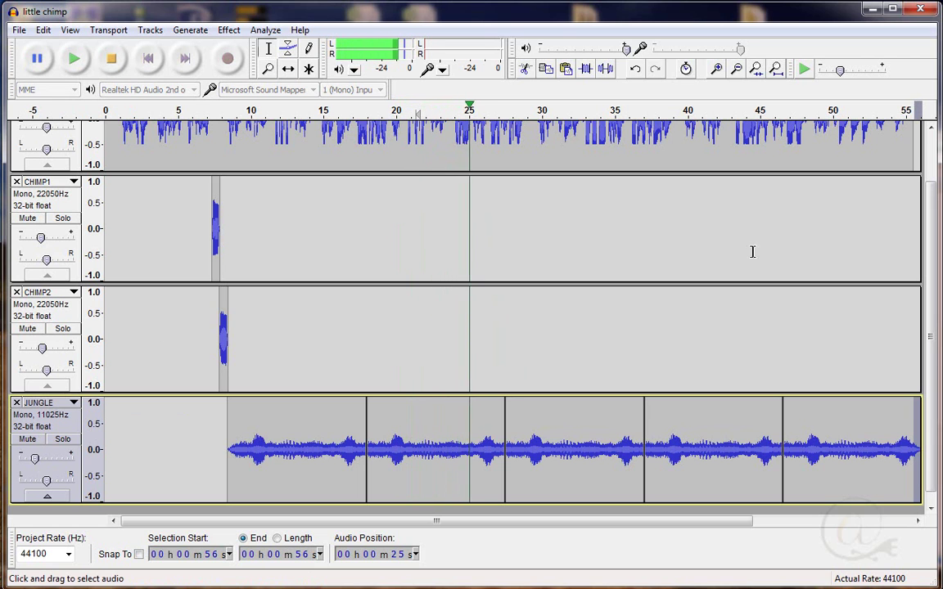
pyautogui.moveTo(931, 385); pyautogui.dragTo(933, 251)
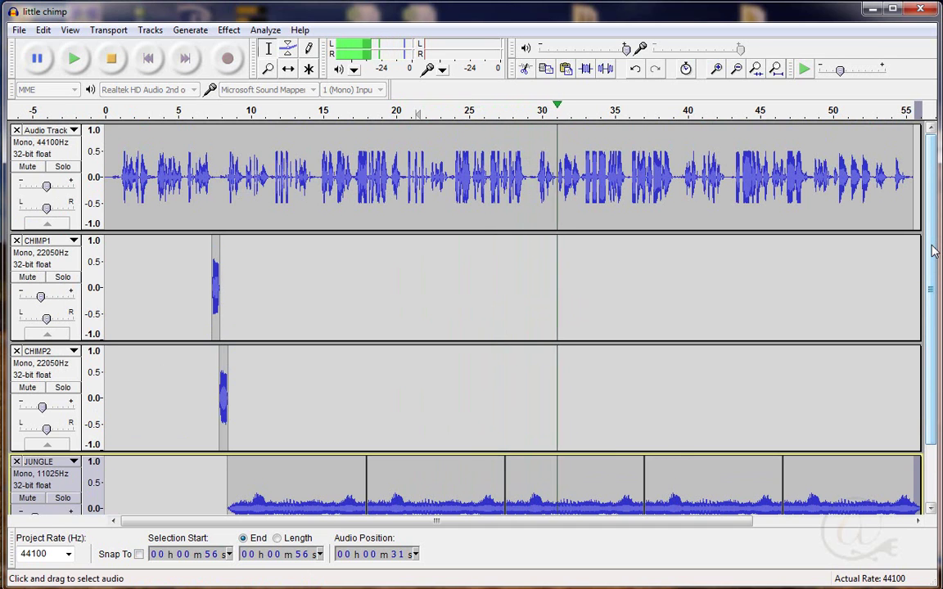
pyautogui.click(112, 58)
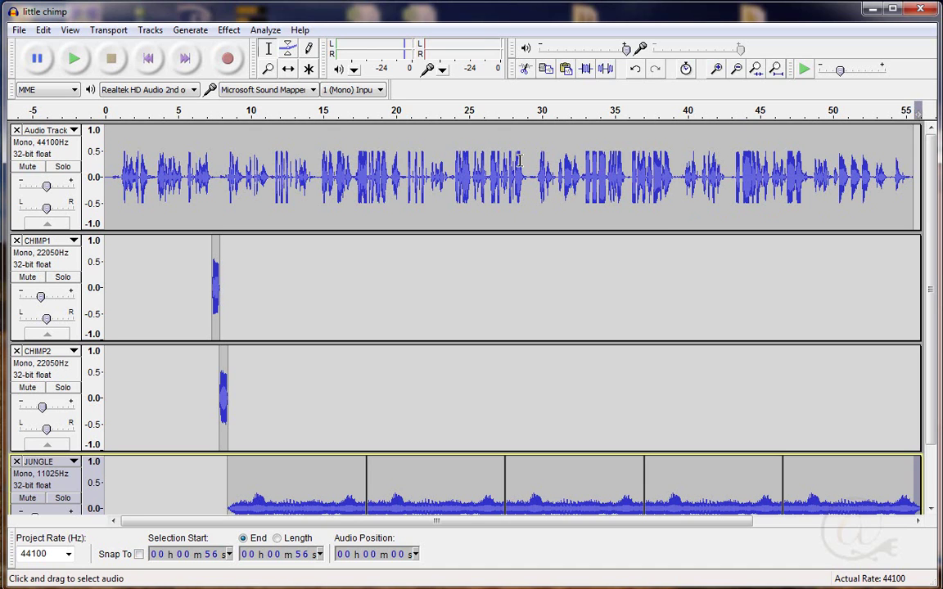
# - Zoom out and back in, scroll to the start, and fit all four tracks vertically
pyautogui.click(738, 71)
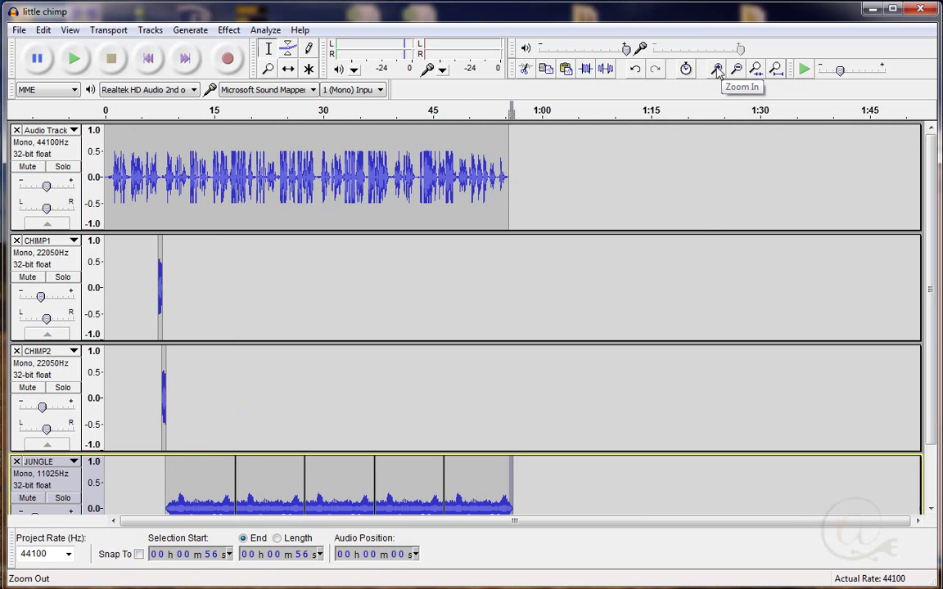
pyautogui.click(716, 69)
pyautogui.moveTo(929, 401); pyautogui.dragTo(929, 425)
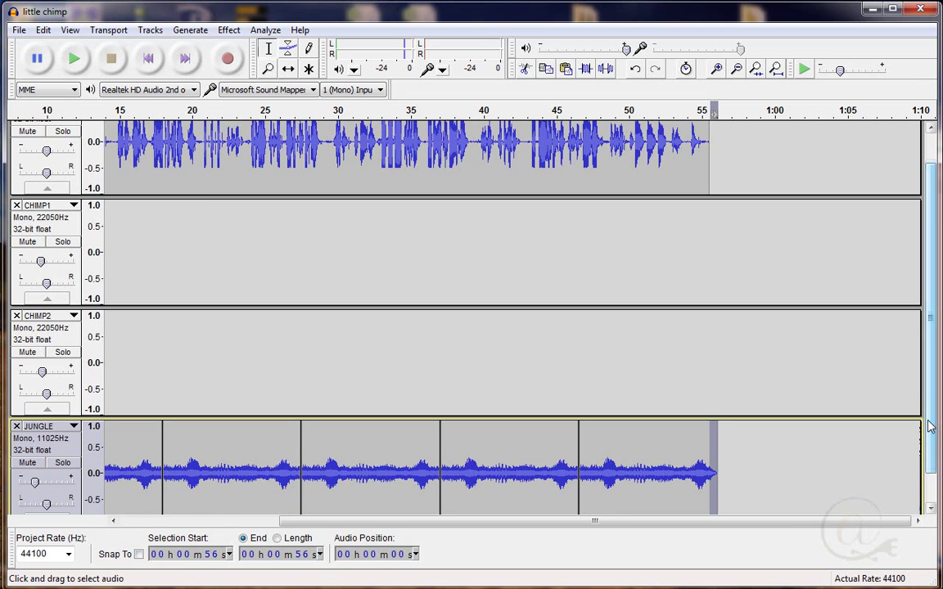
pyautogui.moveTo(840, 522); pyautogui.dragTo(642, 524)
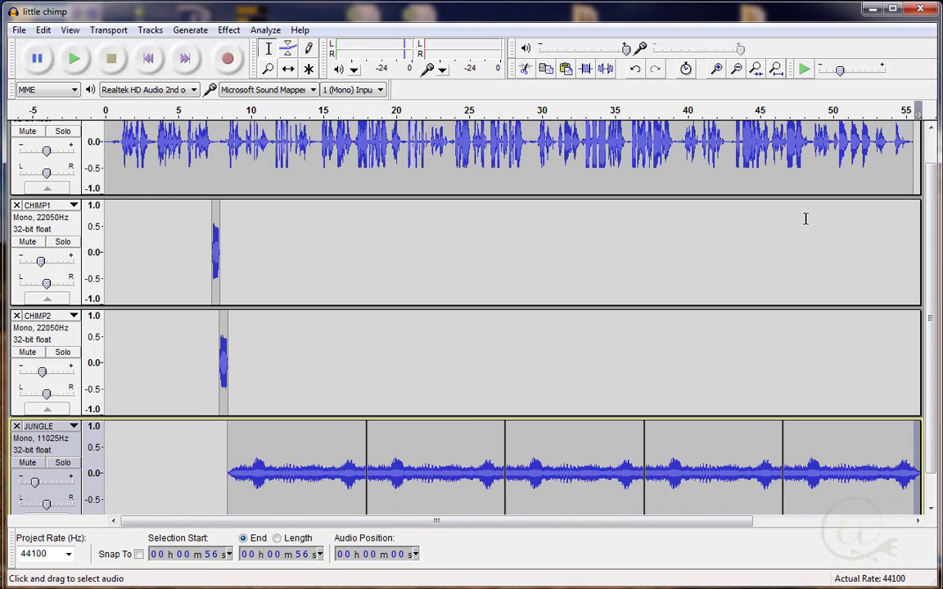
pyautogui.hotkey('ctrl', 'shift', 'f')
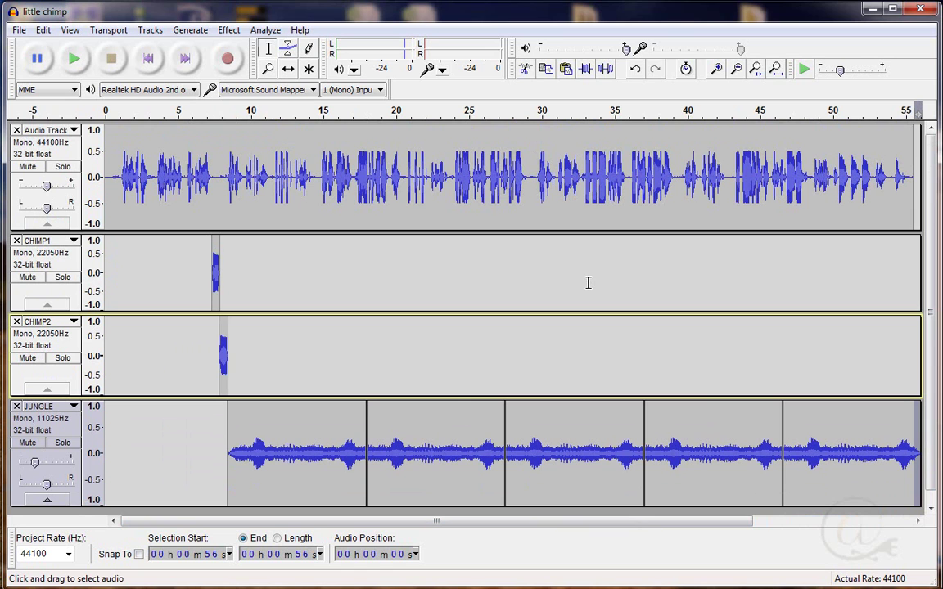
# - Save the project and start an export of little chimp as MP3 Files
pyautogui.click(18, 30)
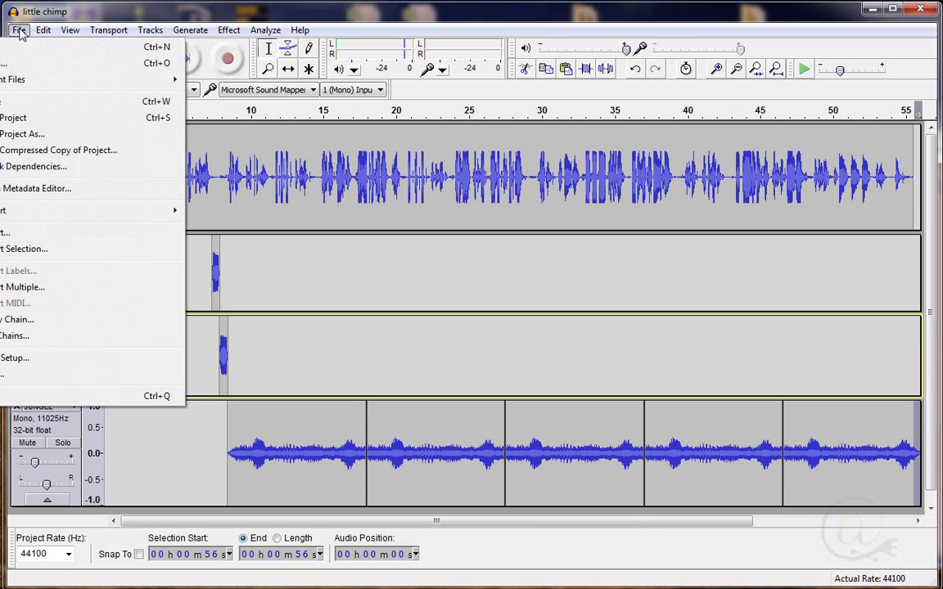
pyautogui.click(13, 119)
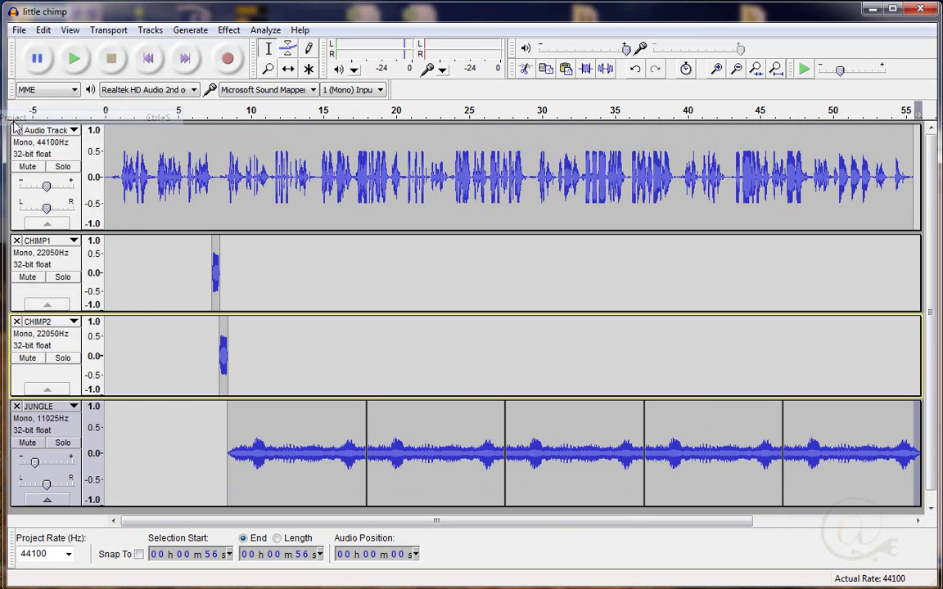
pyautogui.click(18, 30)
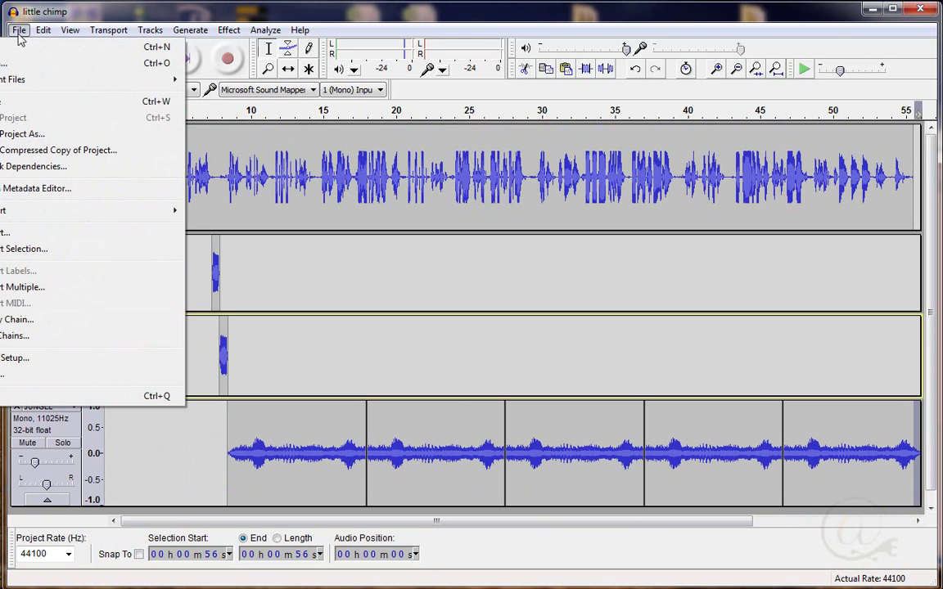
pyautogui.click(4, 236)
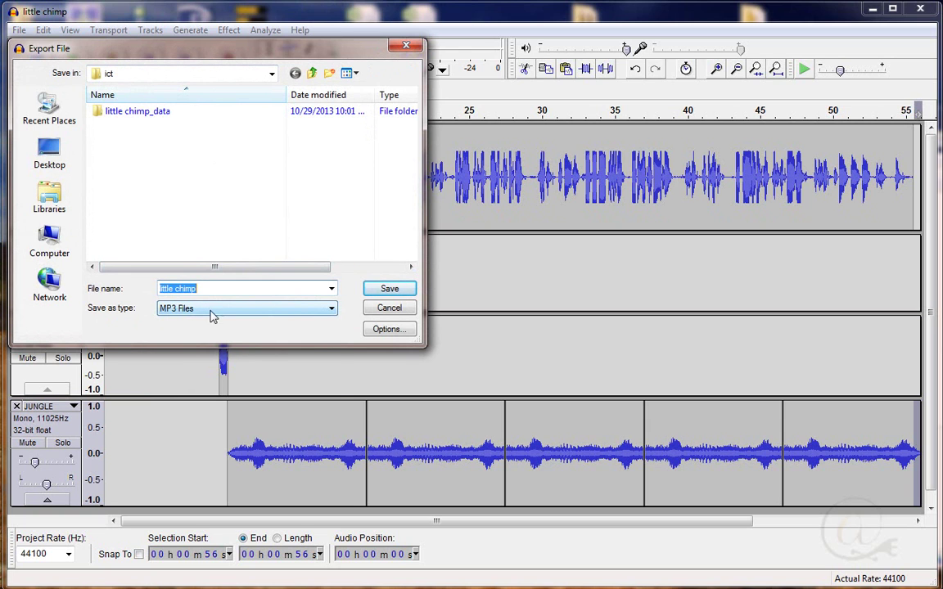
pyautogui.click(331, 308)
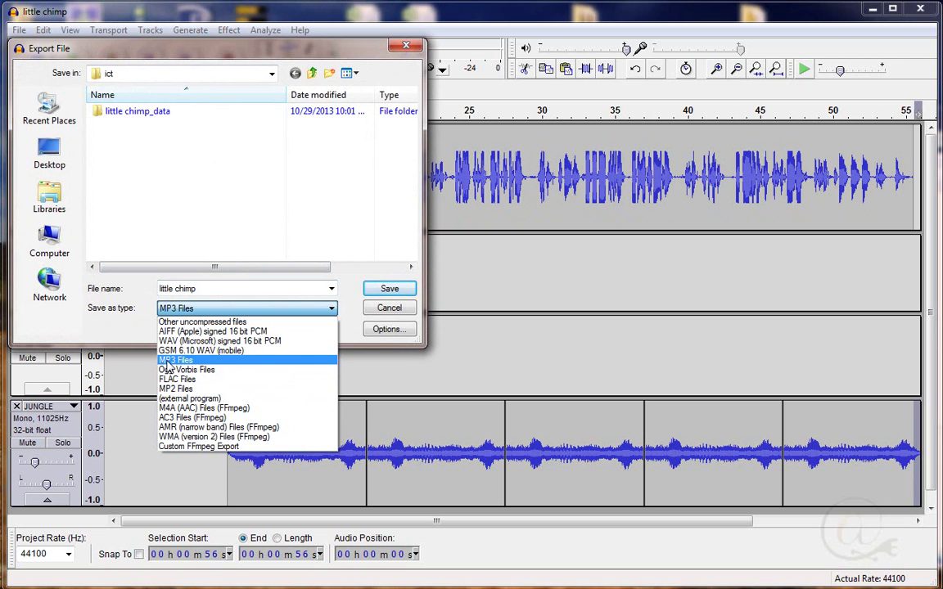
pyautogui.click(187, 308)
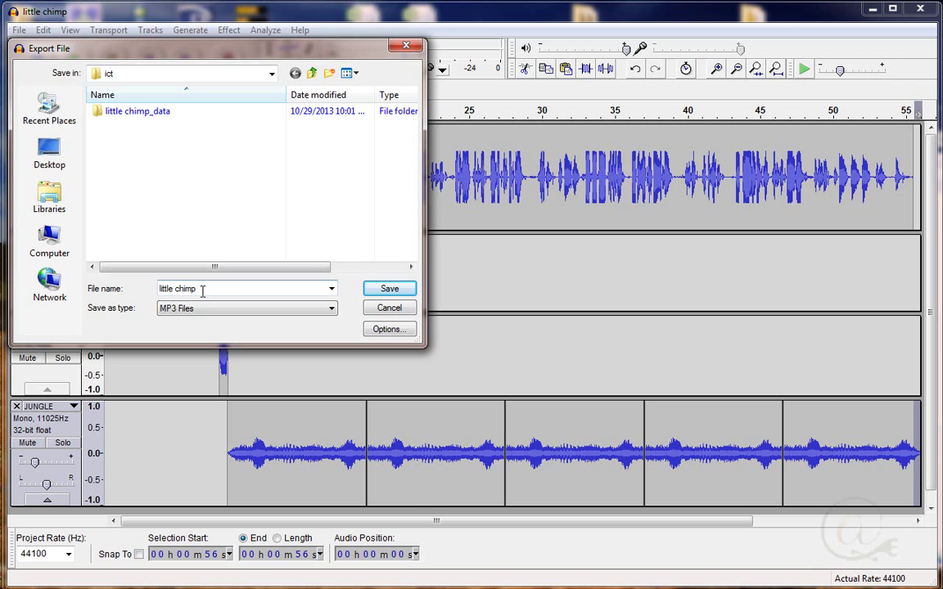
# - Export the little chimp MP3, keeping blank metadata and accepting the mono mixdown
pyautogui.click(404, 296)
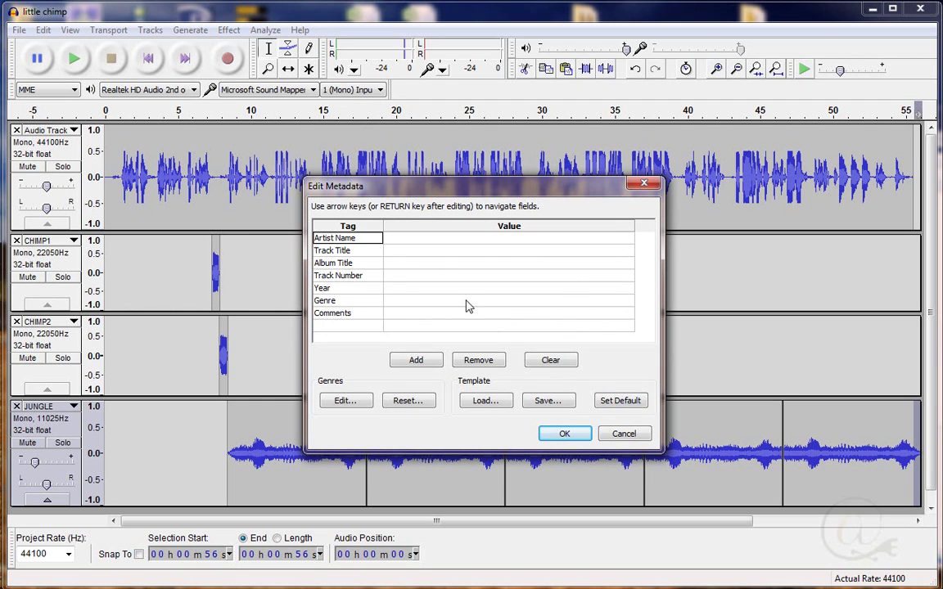
pyautogui.click(563, 434)
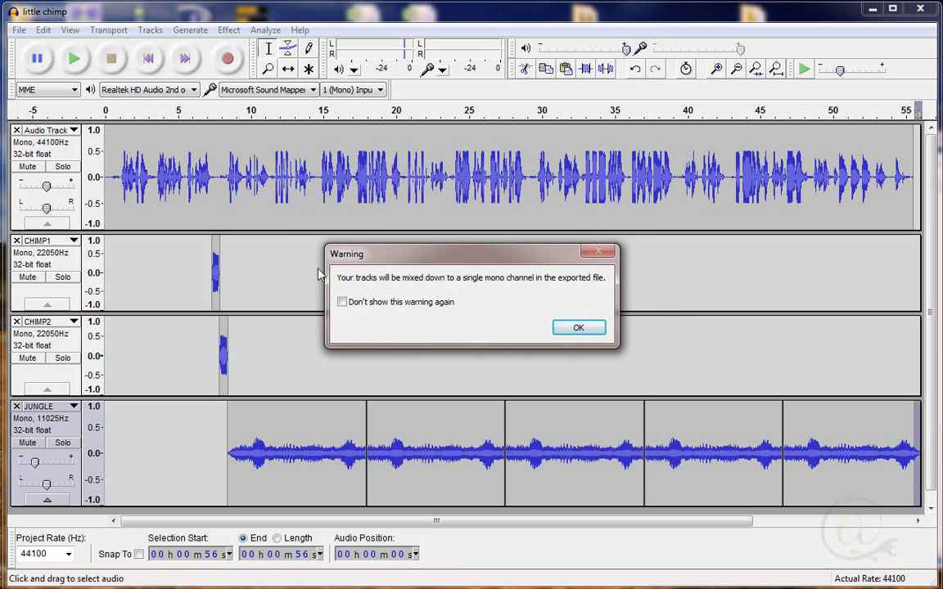
pyautogui.click(579, 329)
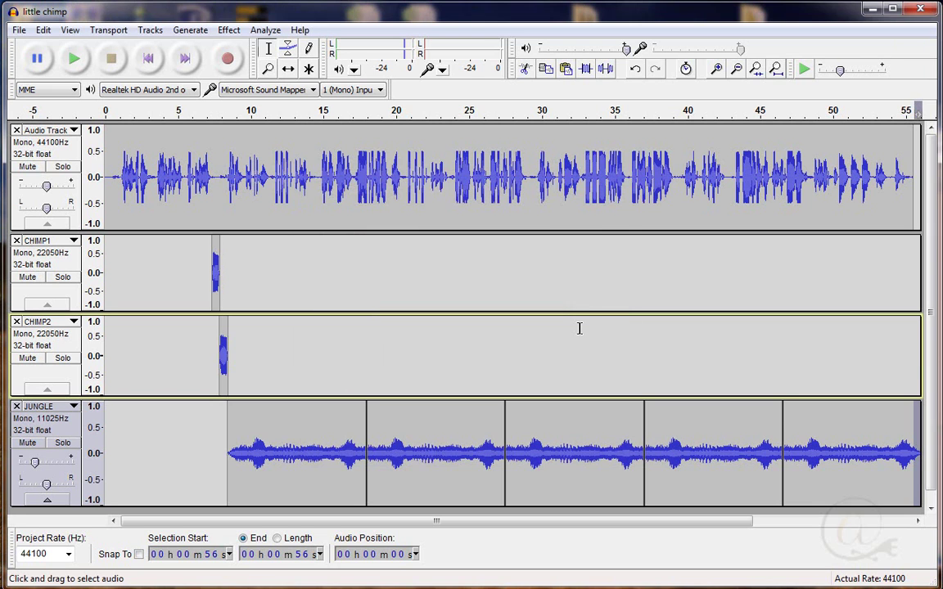